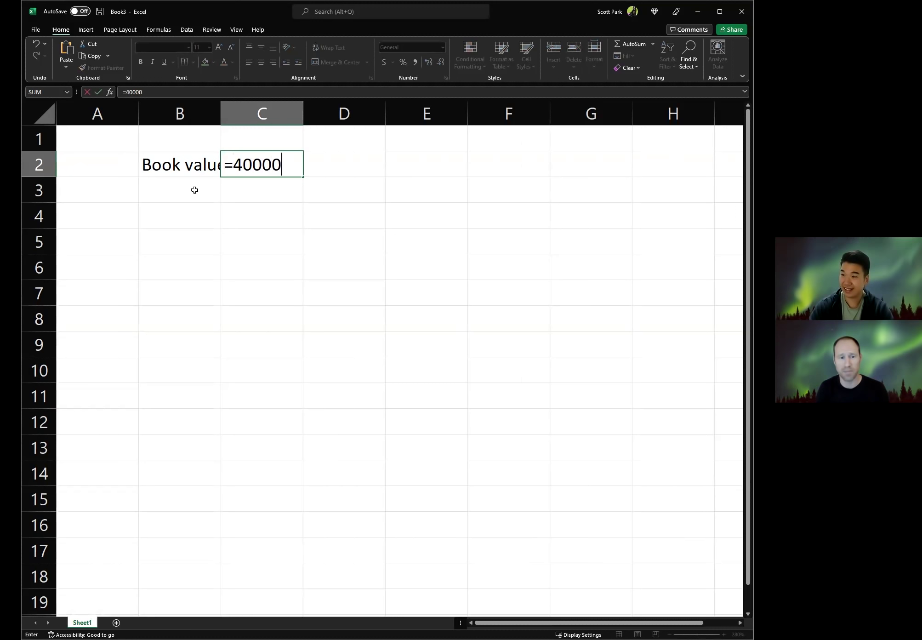
- Complete the book value formula in C2 as =400000*5
{"action": "type", "text": "*"}
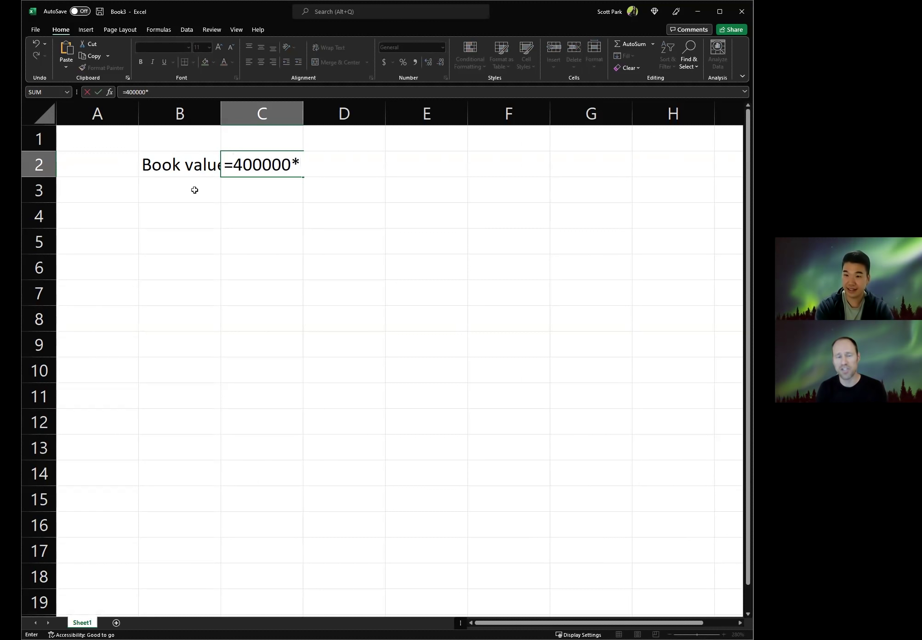
{"action": "type", "text": "5"}
{"action": "key", "text": "Return"}
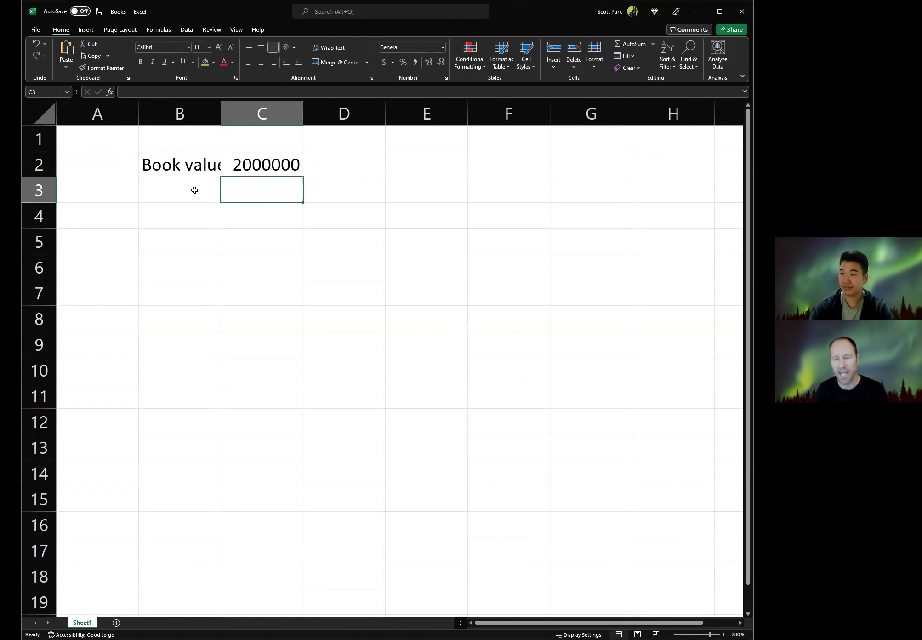
- Format column C as accounting dollars without decimals and fit column B's width to its contents
{"action": "left_click", "coordinate": [272, 114]}
{"action": "left_click", "coordinate": [393, 64]}
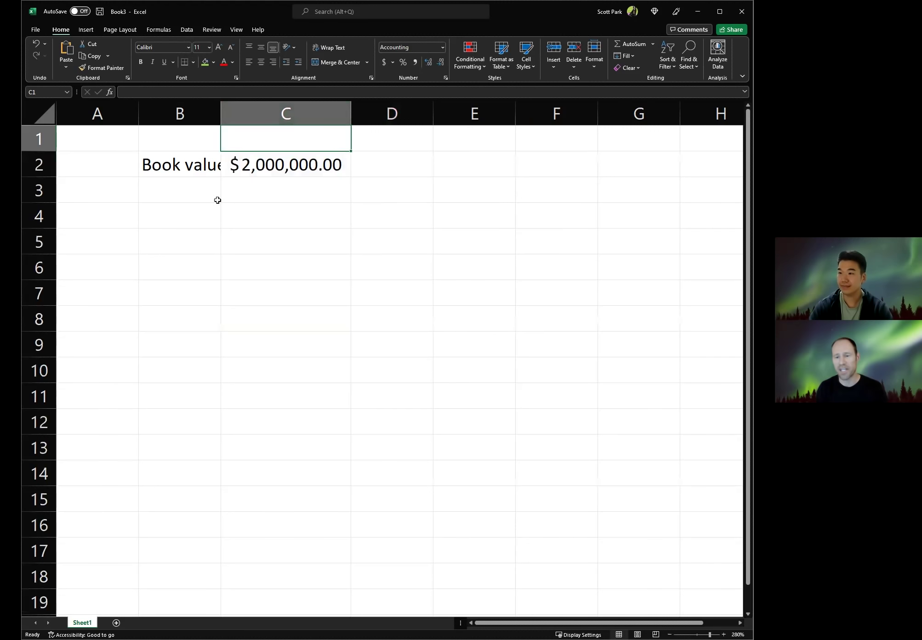
{"action": "left_click", "coordinate": [216, 197]}
{"action": "left_click", "coordinate": [288, 106]}
{"action": "double_click", "coordinate": [441, 62]}
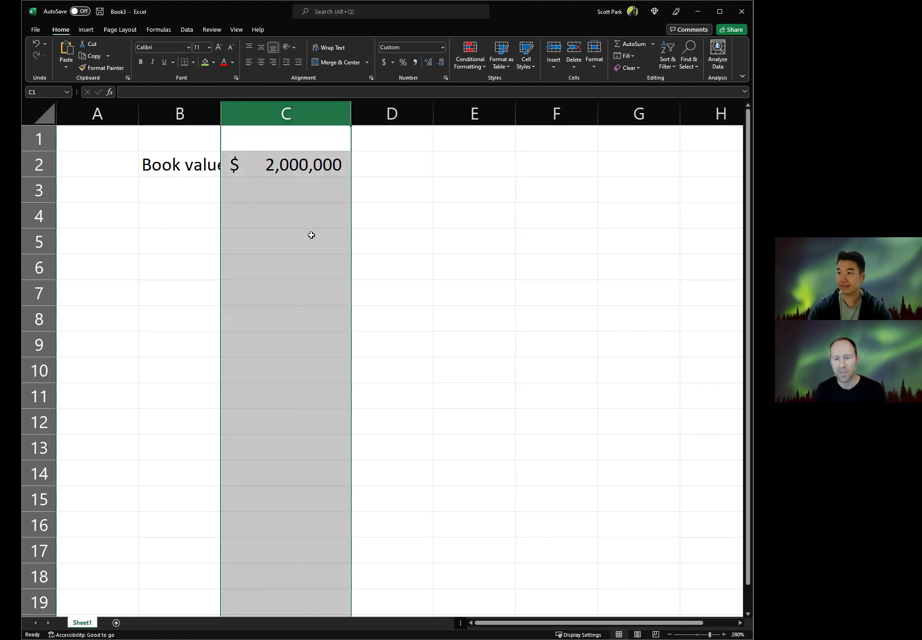
{"action": "left_click", "coordinate": [192, 195]}
{"action": "double_click", "coordinate": [221, 115]}
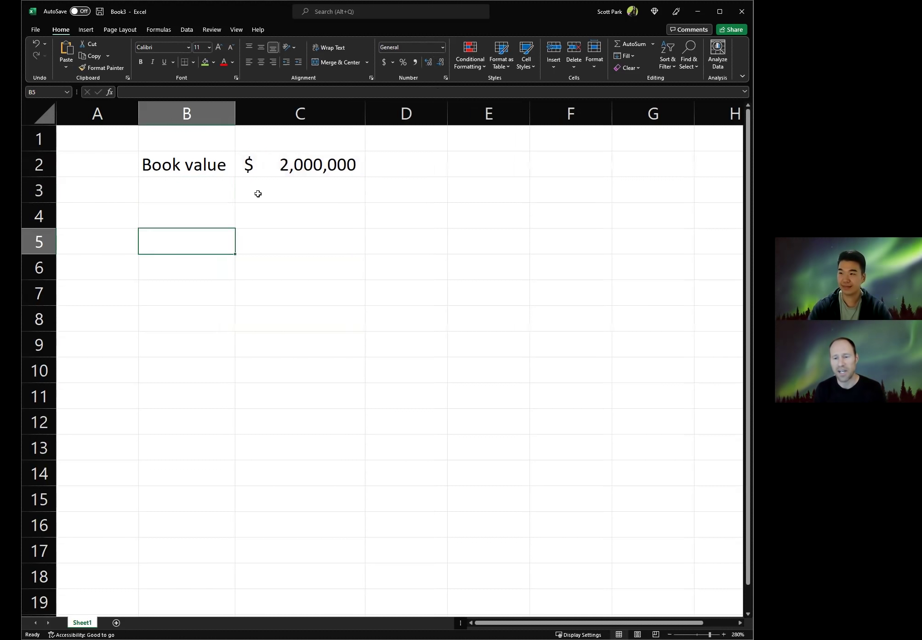
- Enter $170,000,000 in D2, beside the book value amount
{"action": "left_click", "coordinate": [258, 191]}
{"action": "left_click", "coordinate": [331, 166]}
{"action": "left_click", "coordinate": [424, 164]}
{"action": "type", "text": "="}
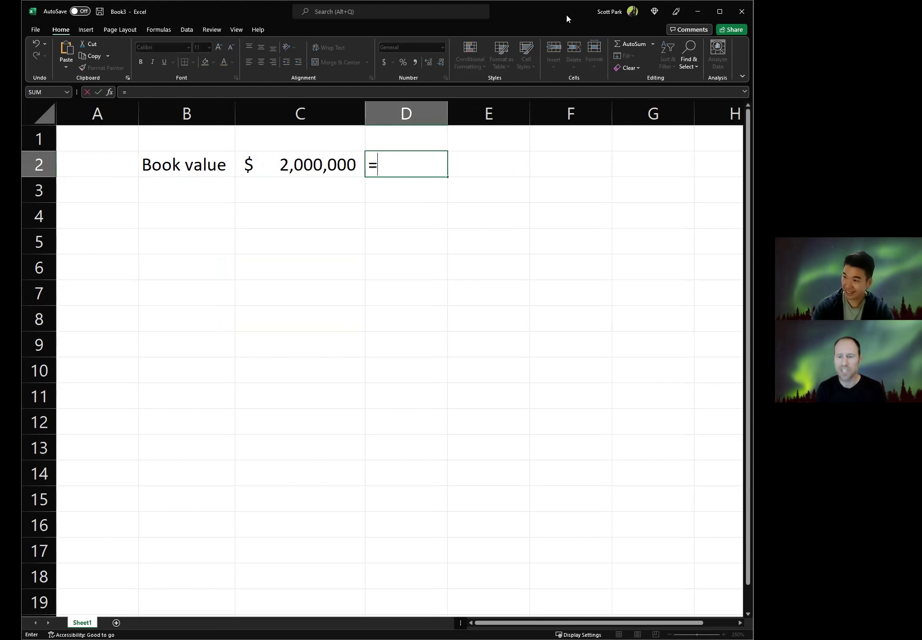
{"action": "key", "text": "Escape"}
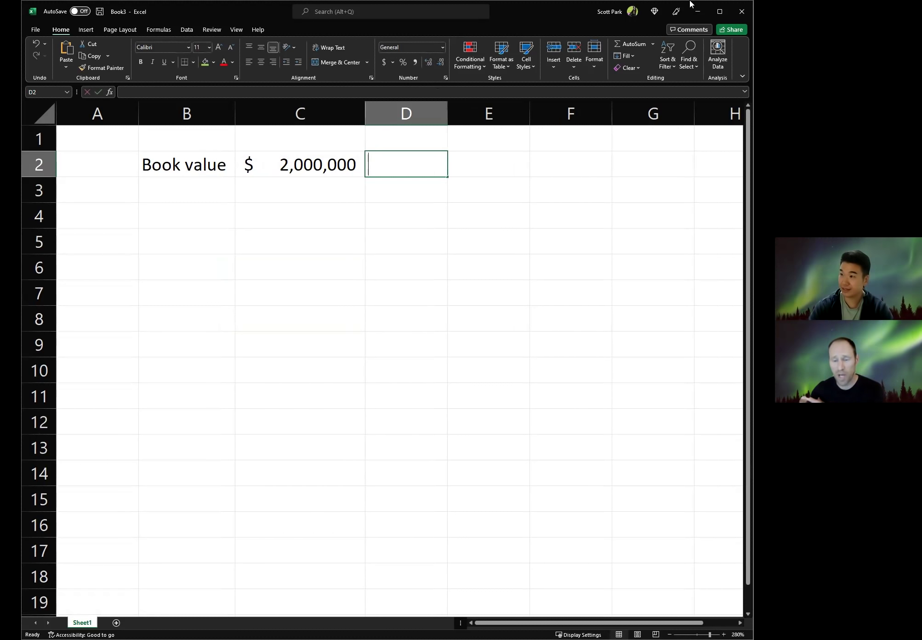
{"action": "type", "text": "$170,"}
{"action": "type", "text": "000,"}
{"action": "type", "text": "000000"}
{"action": "key", "text": "Return"}
{"action": "key", "text": "Up"}
{"action": "key", "text": "Right"}
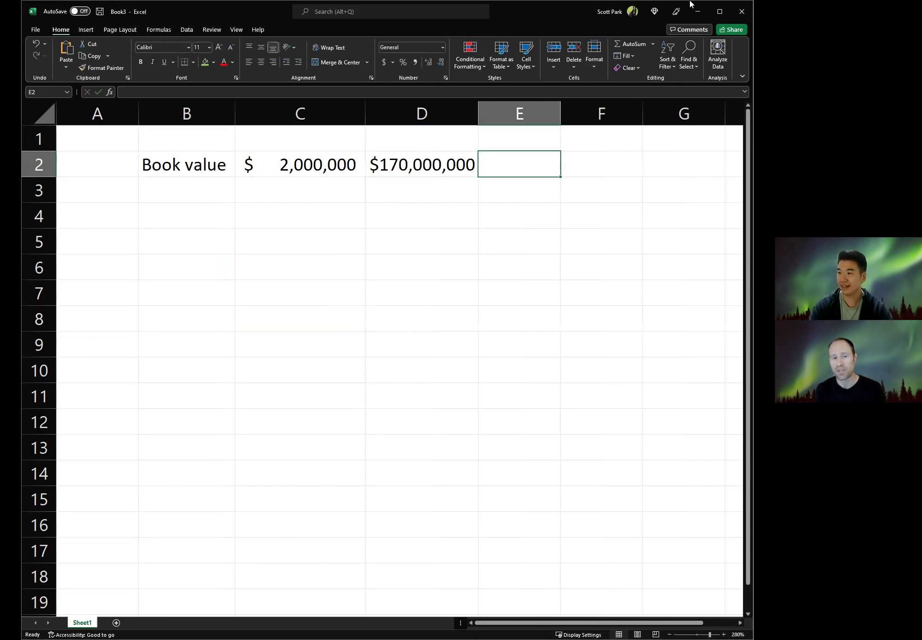
- Correct the book value formula in C2 to =400000000*5
{"action": "type", "text": "="}
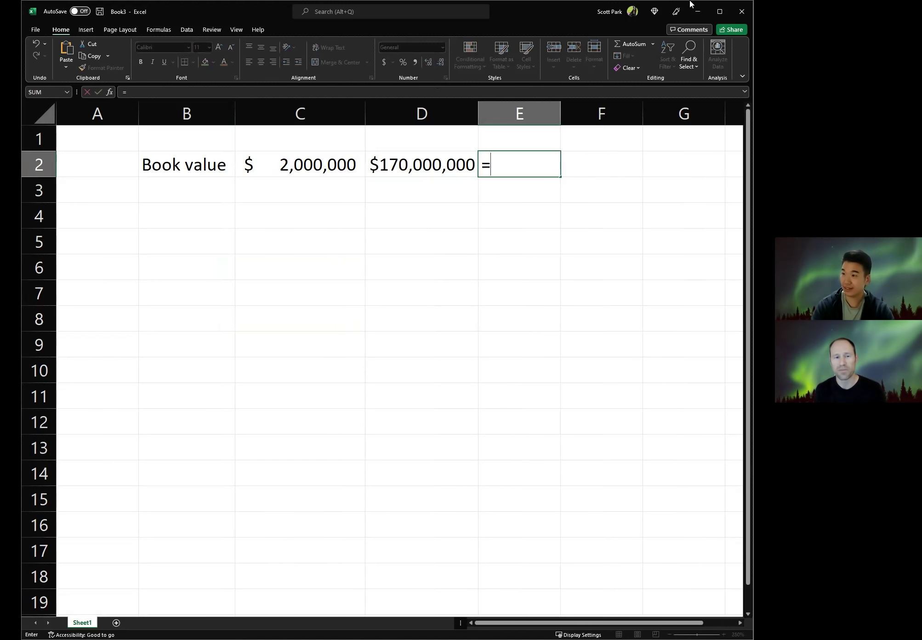
{"action": "key", "text": "Escape"}
{"action": "key", "text": "Left"}
{"action": "key", "text": "Left"}
{"action": "key", "text": "F2"}
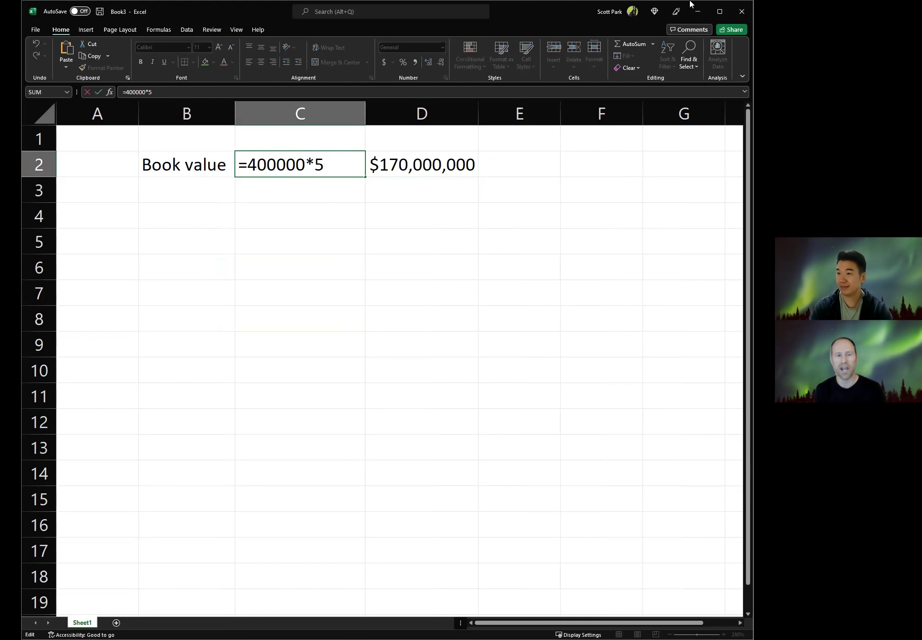
{"action": "key", "text": "Left"}
{"action": "key", "text": "Left"}
{"action": "key", "text": "Left"}
{"action": "type", "text": "000"}
{"action": "key", "text": "Return"}
{"action": "key", "text": "Up"}
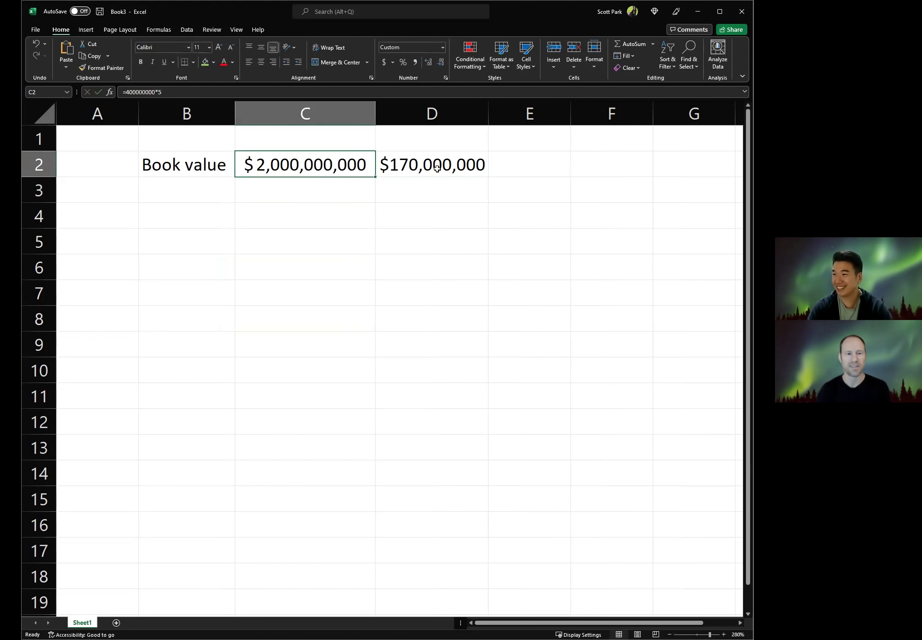
- Divide the book value in C2 by the amount in D2 with the formula =C2/D2 in E2
{"action": "left_click", "coordinate": [502, 162]}
{"action": "type", "text": "="}
{"action": "key", "text": "Left"}
{"action": "key", "text": "Left"}
{"action": "key", "text": "Left"}
{"action": "key", "text": "Right"}
{"action": "type", "text": "/"}
{"action": "key", "text": "Left"}
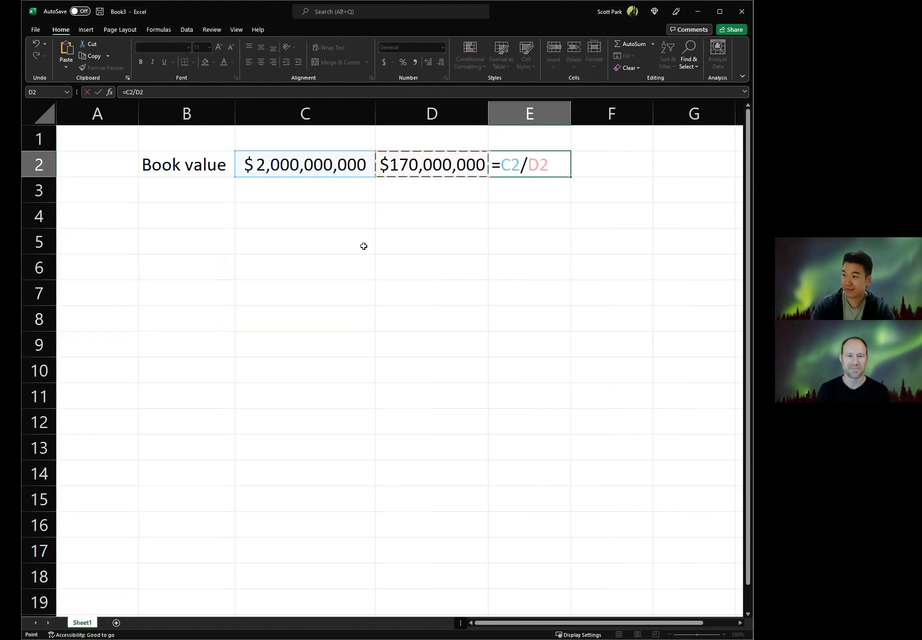
{"action": "key", "text": "Return"}
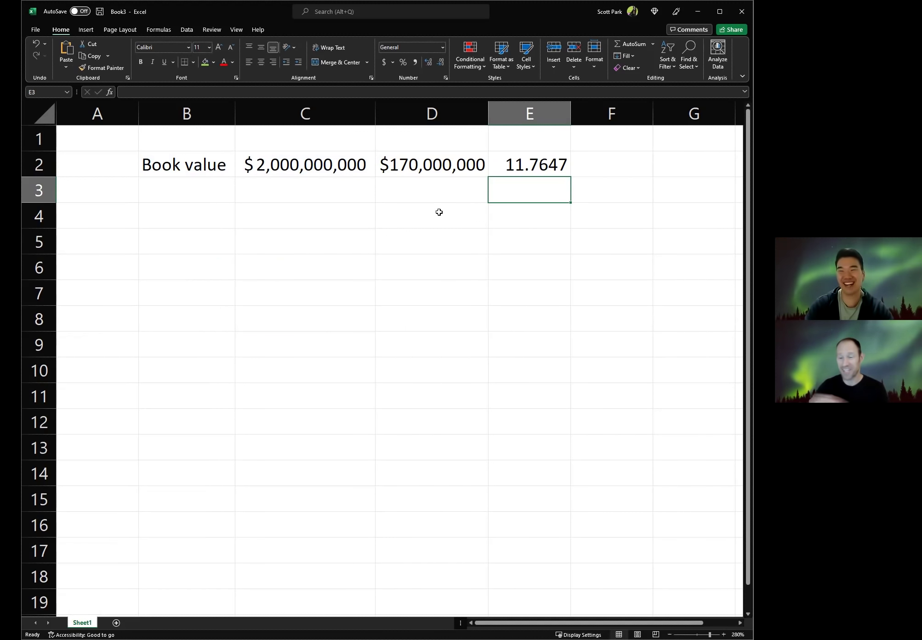
- Label B4 Vessels and enter 29 in C4
{"action": "left_click", "coordinate": [196, 208]}
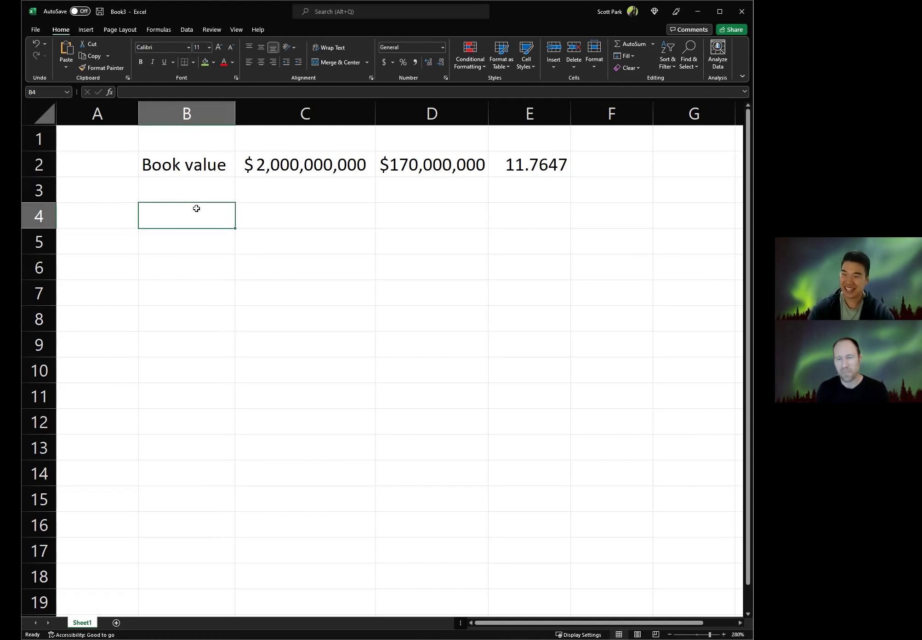
{"action": "type", "text": "Vessels"}
{"action": "key", "text": "Return"}
{"action": "key", "text": "Up"}
{"action": "key", "text": "Right"}
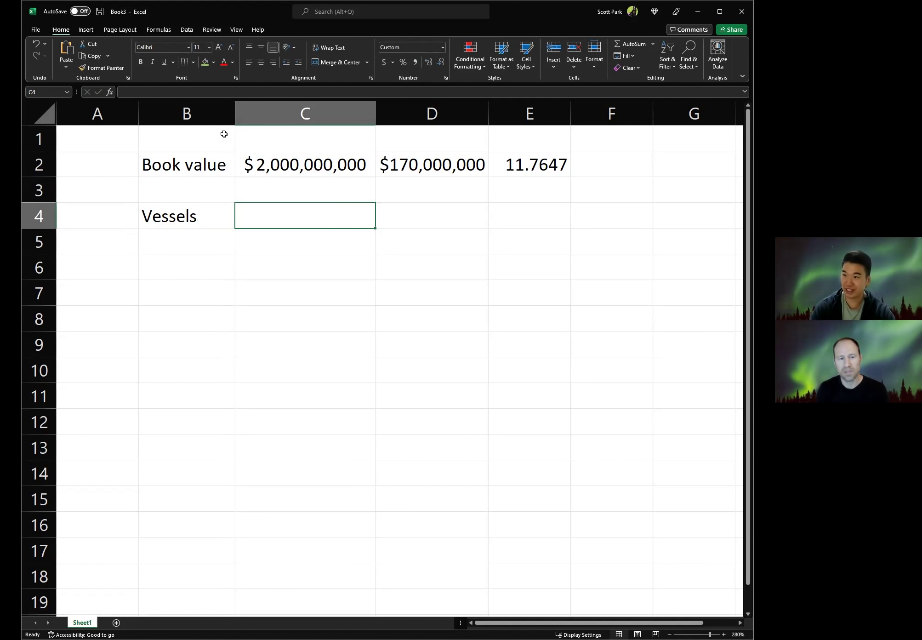
{"action": "type", "text": "29"}
{"action": "key", "text": "Return"}
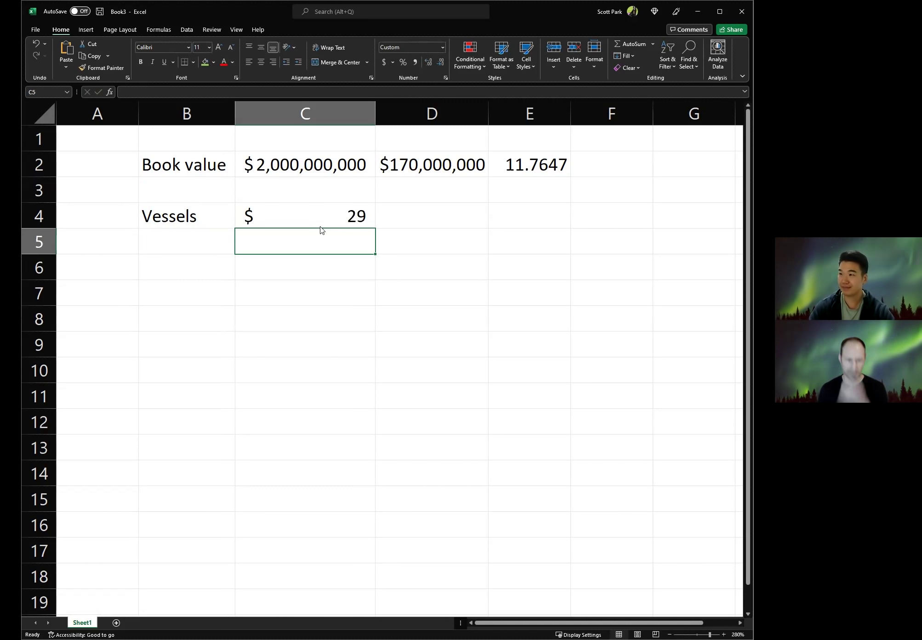
- Format the vessel count in C4 as a plain number without a dollar sign or decimals
{"action": "left_click", "coordinate": [320, 226]}
{"action": "left_click", "coordinate": [440, 62]}
{"action": "left_click", "coordinate": [216, 225]}
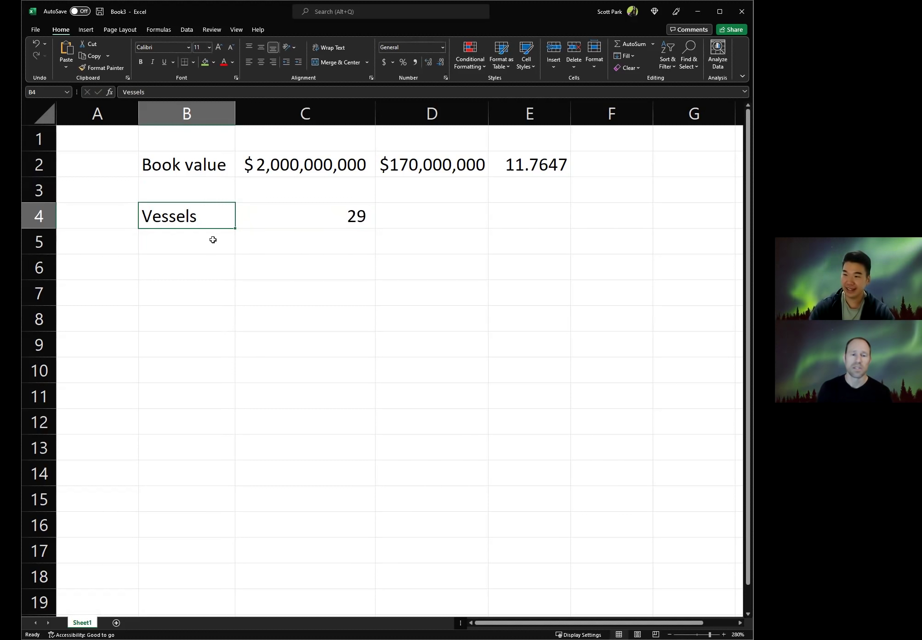
- Label B5 Daily Rate and enter $25,000 in C5
{"action": "left_click", "coordinate": [222, 247]}
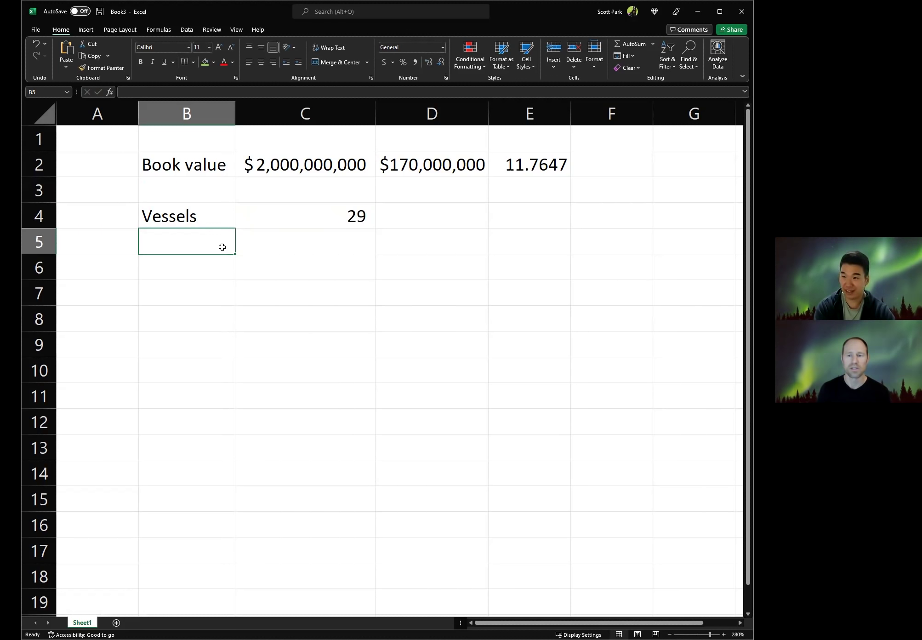
{"action": "type", "text": "Daily Rate g"}
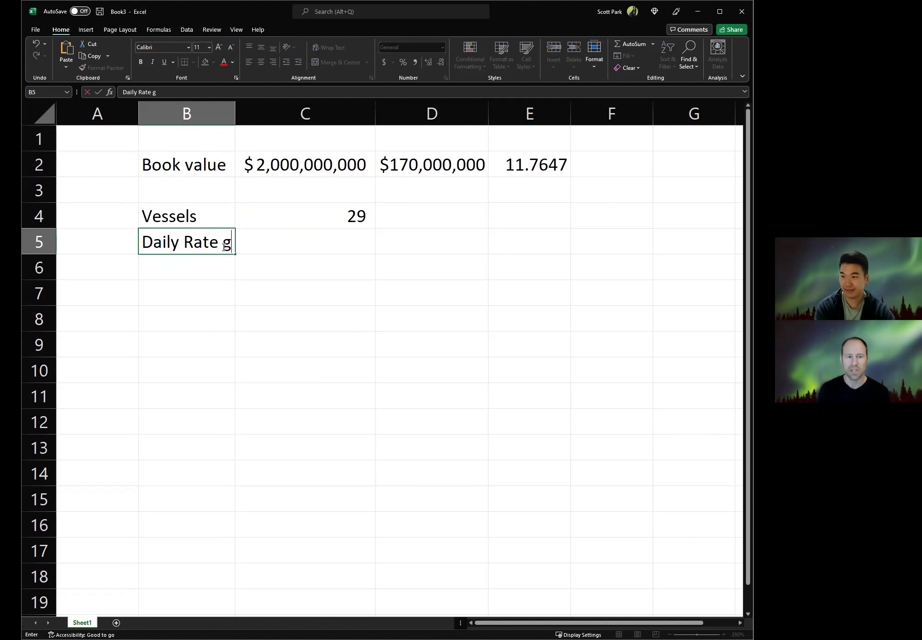
{"action": "key", "text": "Return"}
{"action": "key", "text": "Up"}
{"action": "key", "text": "Right"}
{"action": "type", "text": "$ 25,"}
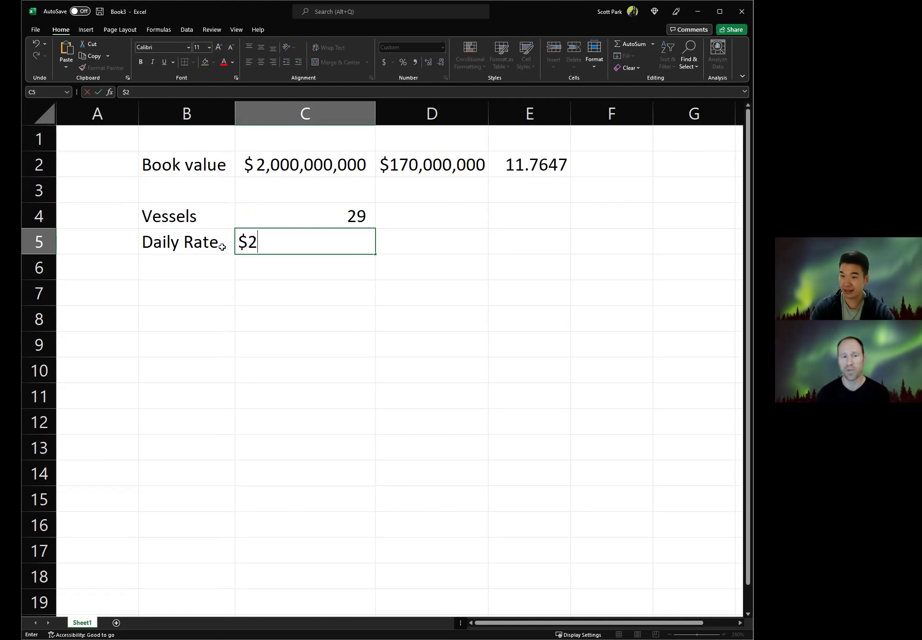
{"action": "type", "text": "000"}
{"action": "key", "text": "Return"}
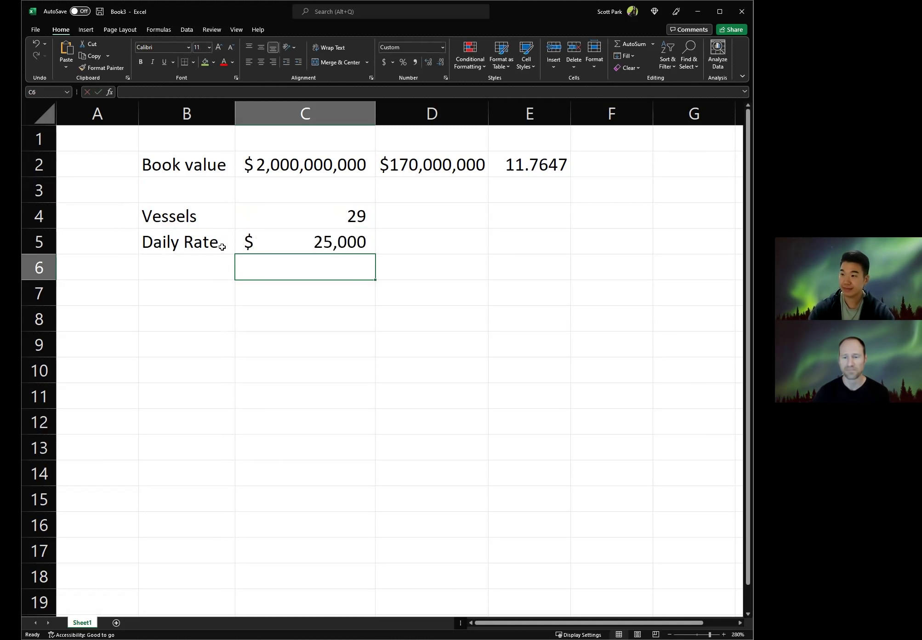
- Multiply the vessel count by the daily rate with the formula =C4*C5 in C6
{"action": "left_click", "coordinate": [298, 243]}
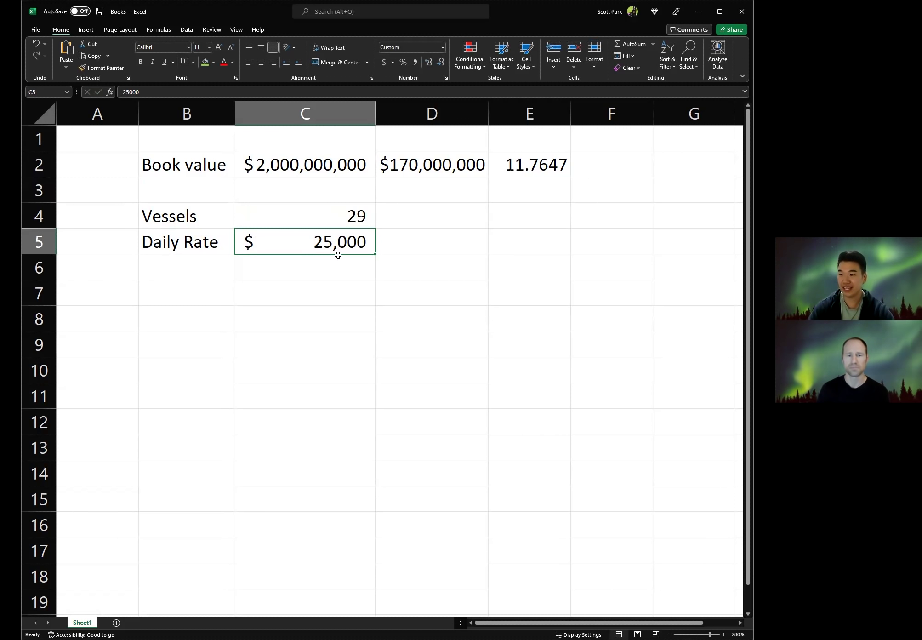
{"action": "left_click", "coordinate": [276, 265]}
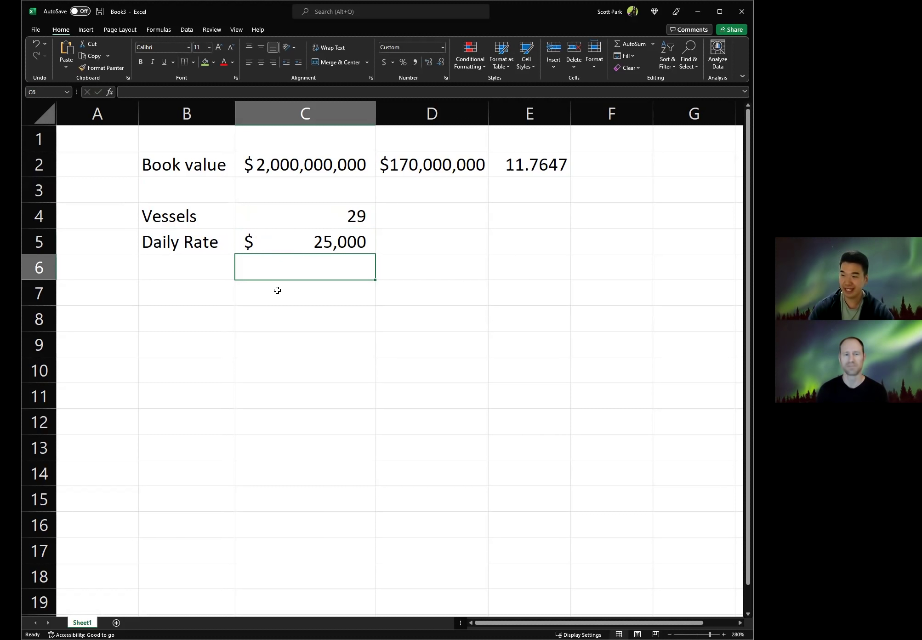
{"action": "type", "text": "="}
{"action": "key", "text": "Up"}
{"action": "key", "text": "Up"}
{"action": "type", "text": "*"}
{"action": "key", "text": "Up"}
{"action": "key", "text": "Return"}
{"action": "left_click", "coordinate": [299, 264]}
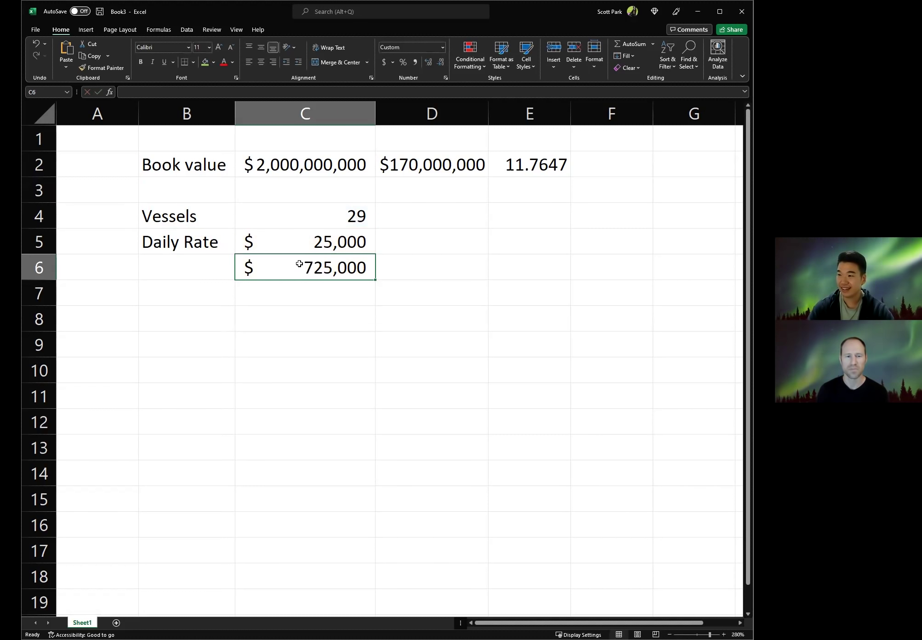
- Label B7 Utilisation rate, enter .99 in C7 and format it as a percentage
{"action": "left_click", "coordinate": [196, 292]}
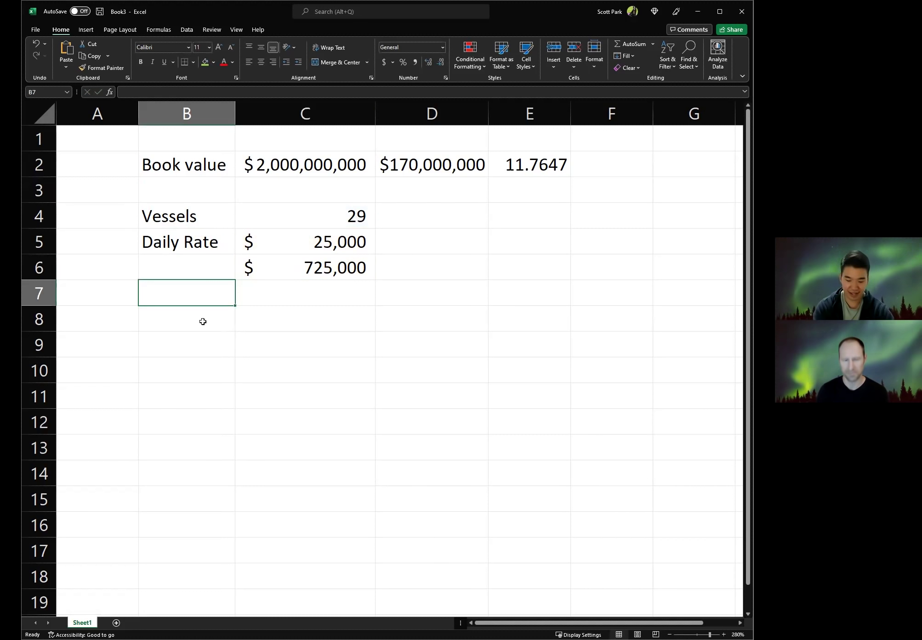
{"action": "type", "text": "Utilisation rate"}
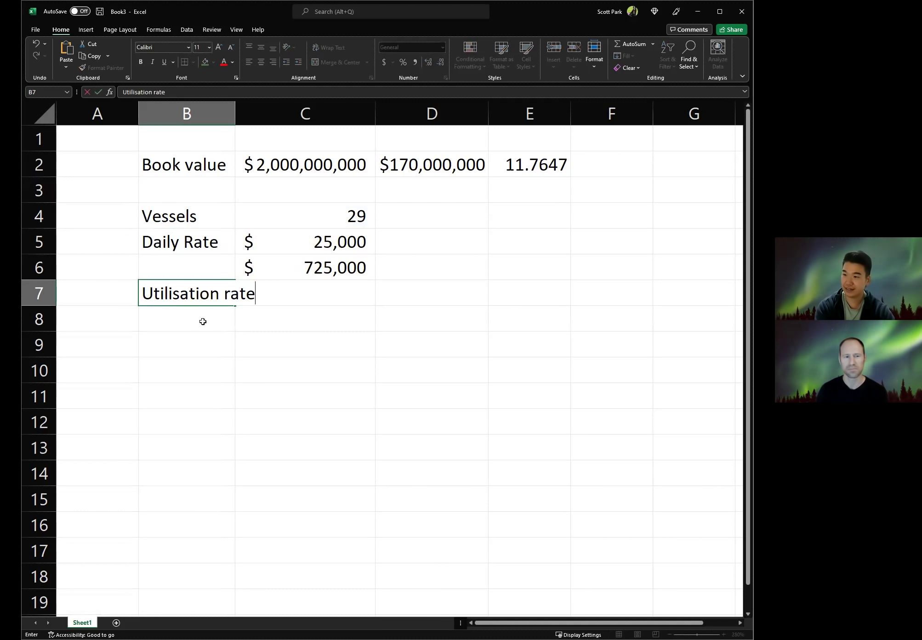
{"action": "key", "text": "Tab"}
{"action": "type", "text": ".99"}
{"action": "key", "text": "Return"}
{"action": "key", "text": "Up"}
{"action": "key", "text": "Right"}
{"action": "left_click", "coordinate": [404, 62]}
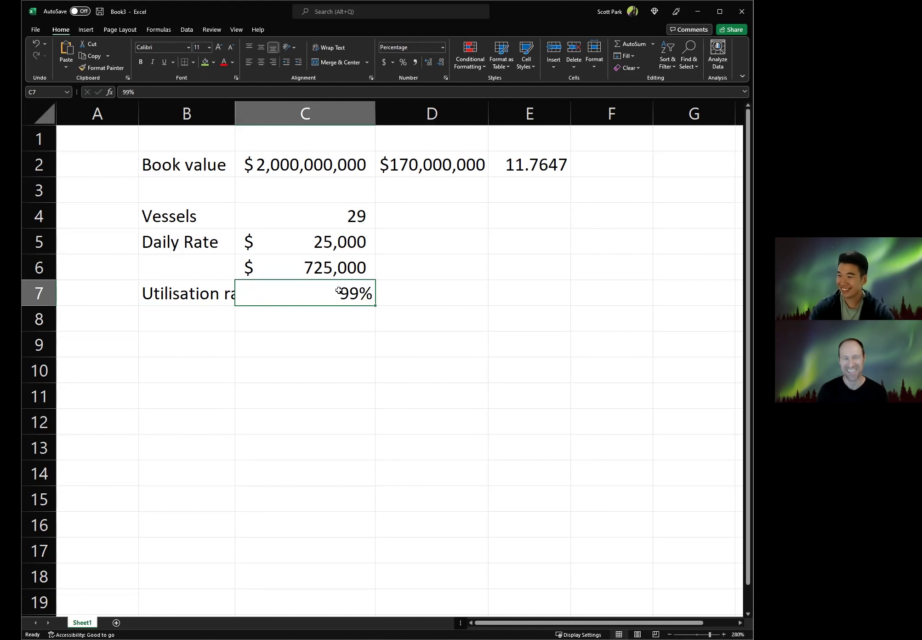
{"action": "key", "text": "Return"}
{"action": "type", "text": "="}
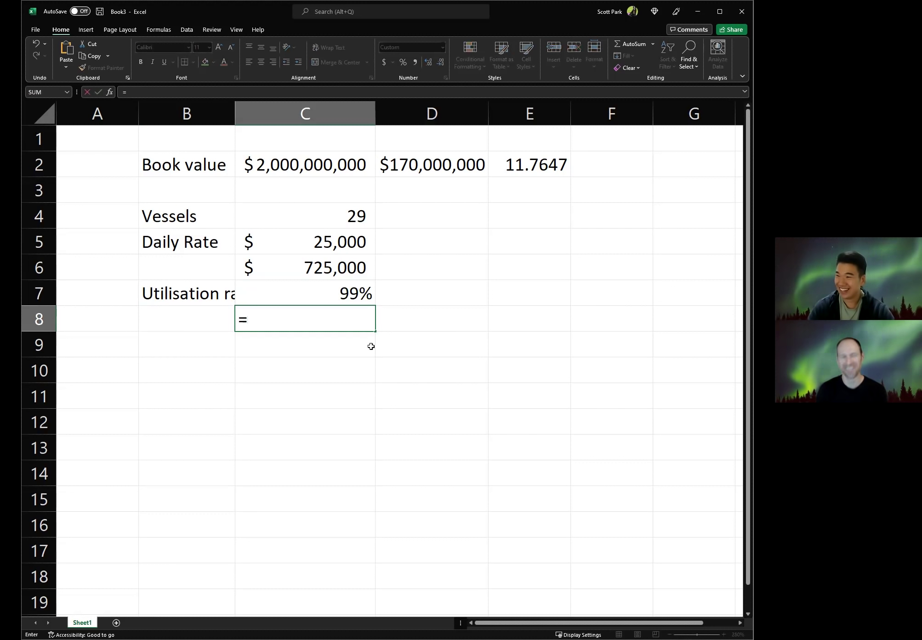
{"action": "key", "text": "Up"}
{"action": "key", "text": "Up"}
{"action": "key", "text": "Up"}
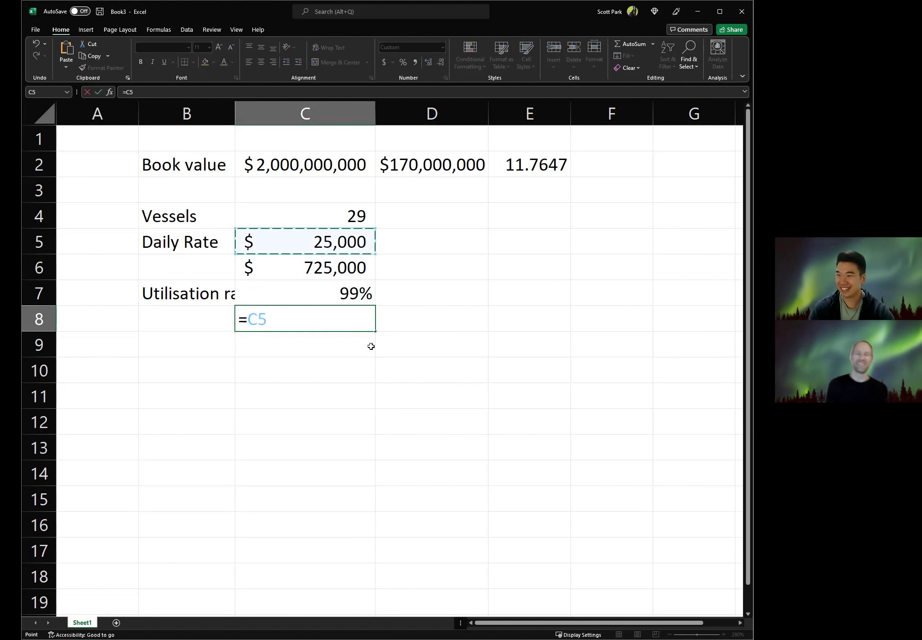
{"action": "key", "text": "Escape"}
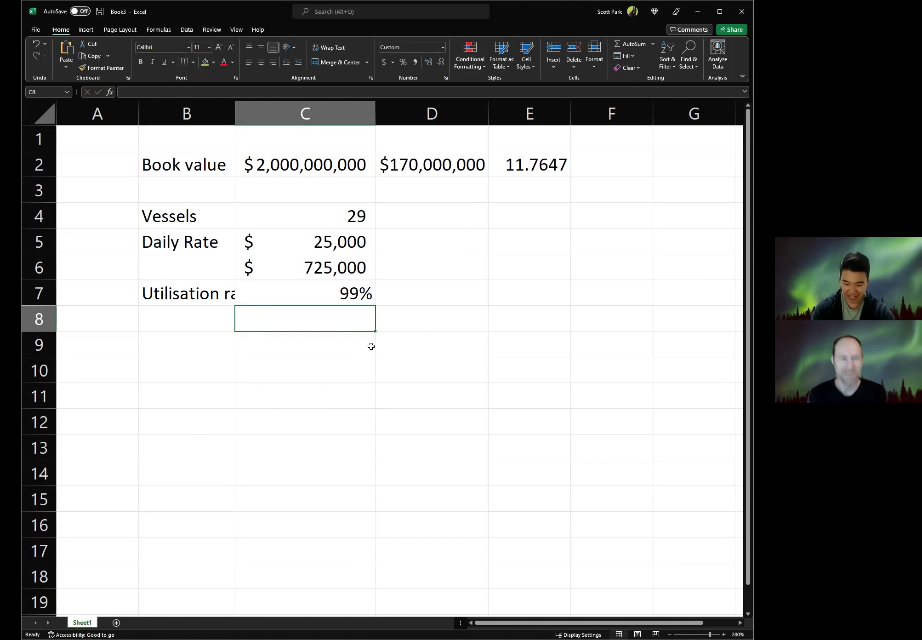
- Calculate the yearly total at the utilisation rate in C8 with the formula =C6*365*C7
{"action": "type", "text": "="}
{"action": "key", "text": "Up"}
{"action": "key", "text": "Up"}
{"action": "key", "text": "Up"}
{"action": "key", "text": "Down"}
{"action": "type", "text": "*3"}
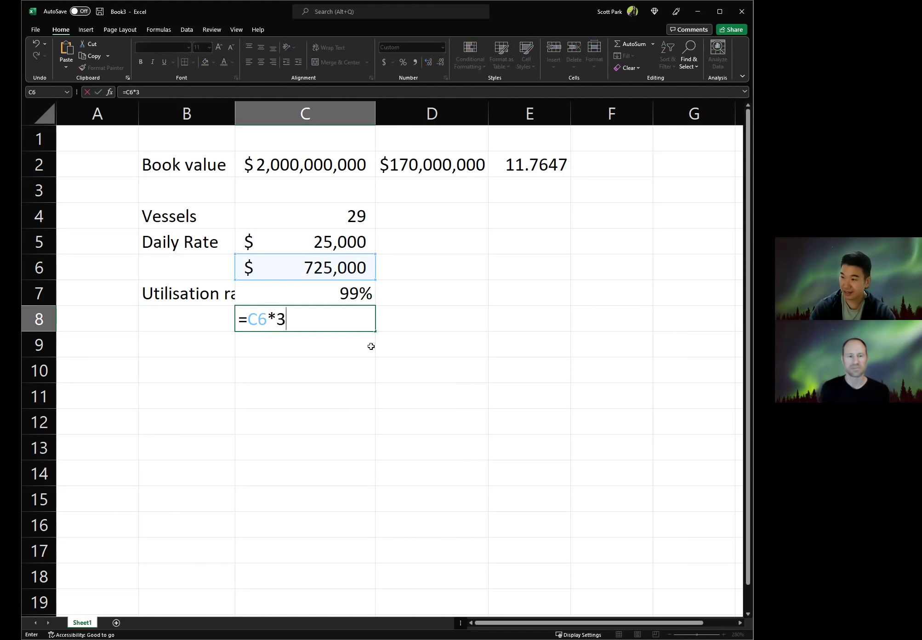
{"action": "type", "text": "65*"}
{"action": "key", "text": "Up"}
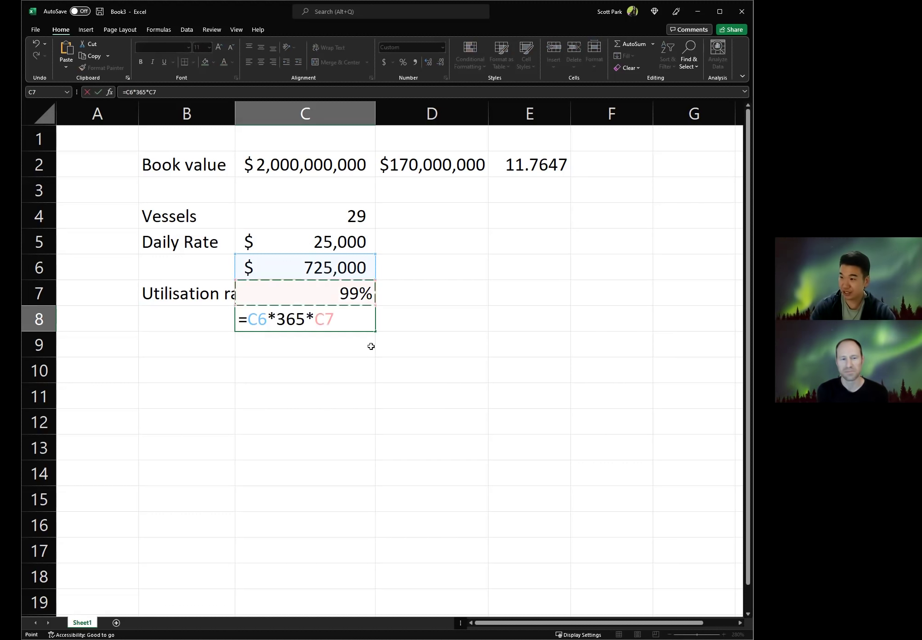
{"action": "key", "text": "Return"}
{"action": "left_click", "coordinate": [328, 320]}
- Label the yearly total in B8 Annual Revenue
{"action": "left_click", "coordinate": [175, 303]}
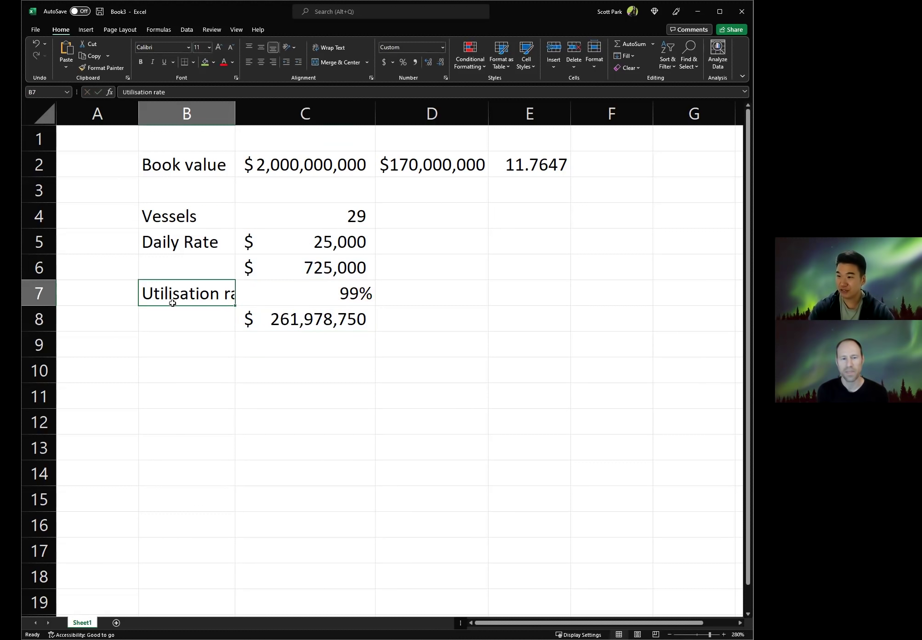
{"action": "left_click", "coordinate": [187, 317]}
{"action": "type", "text": "Annual "}
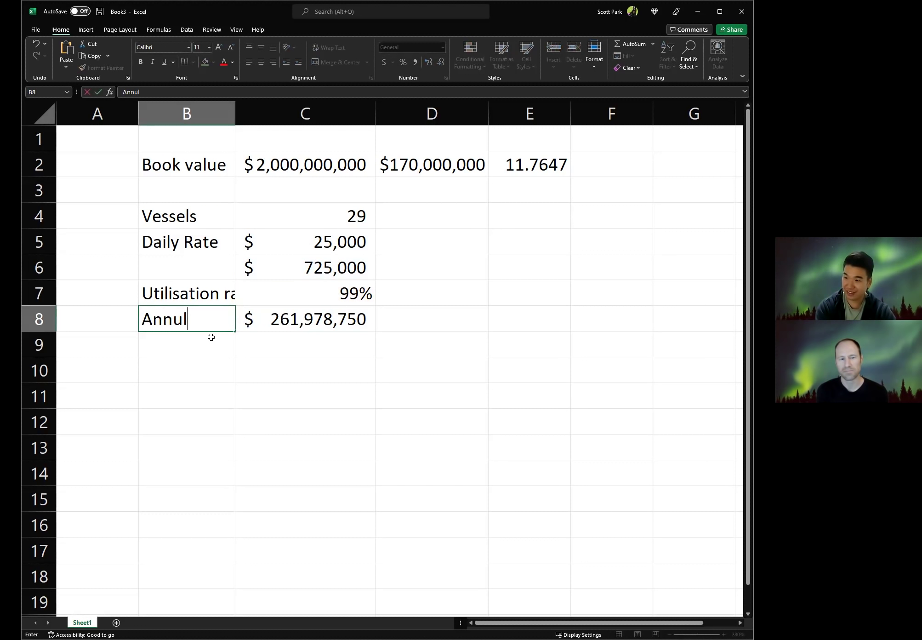
{"action": "type", "text": "Revenue"}
{"action": "key", "text": "Return"}
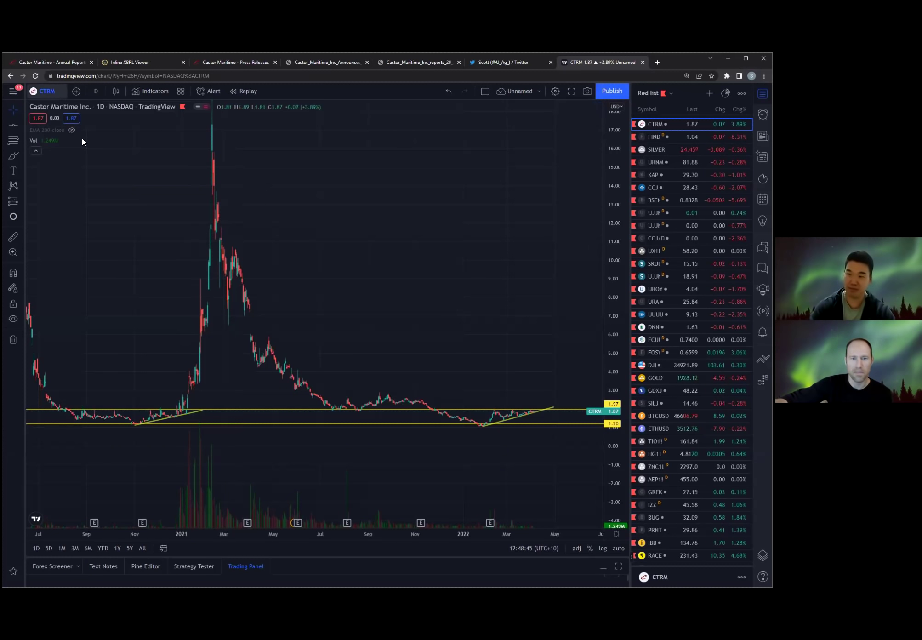
- Chart the Baltic Dry Index priced in gold with the symbol BDI/GOLD at a 1 month interval
{"action": "type", "text": "BDI/"}
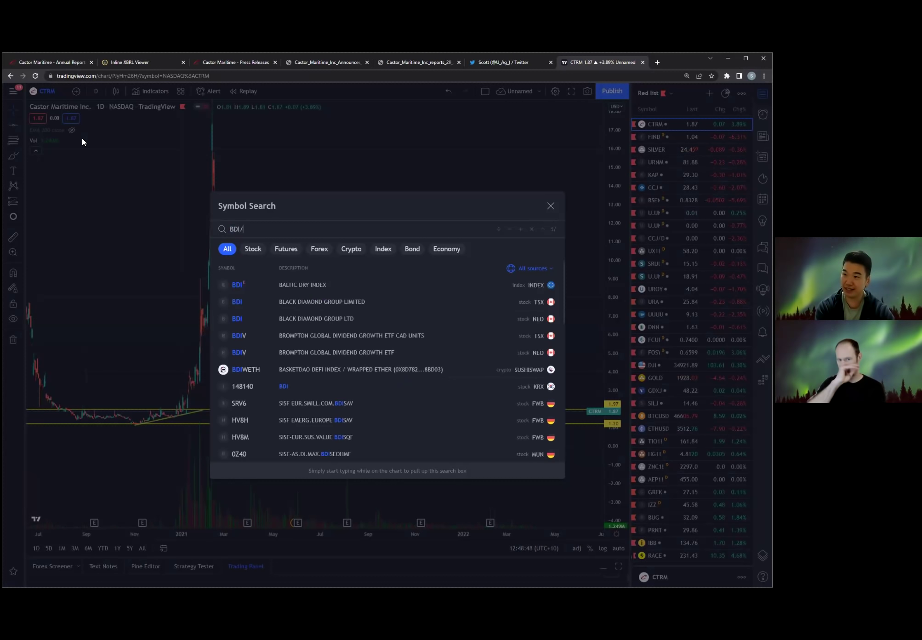
{"action": "type", "text": "GOLD"}
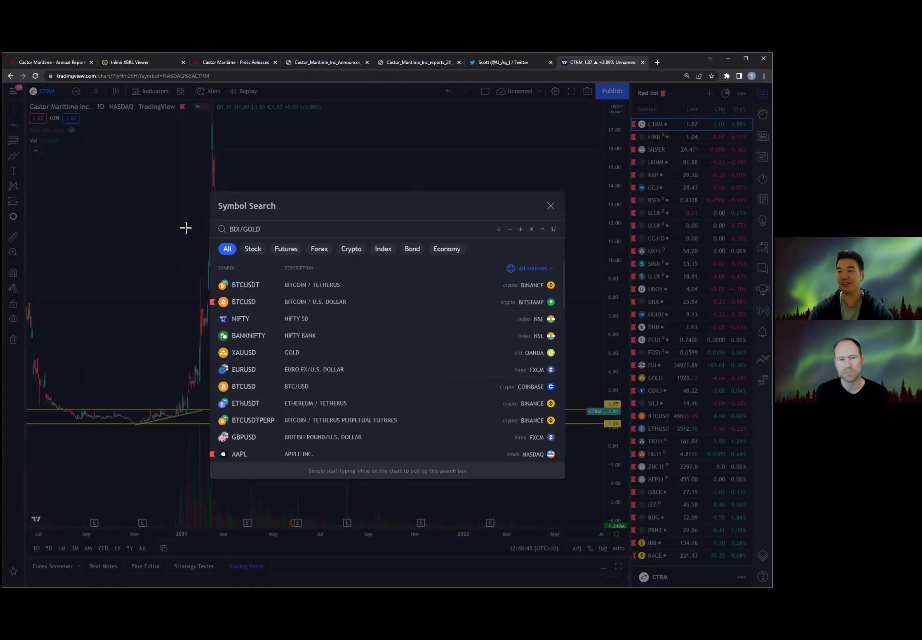
{"action": "key", "text": "Return"}
{"action": "left_click", "coordinate": [95, 91]}
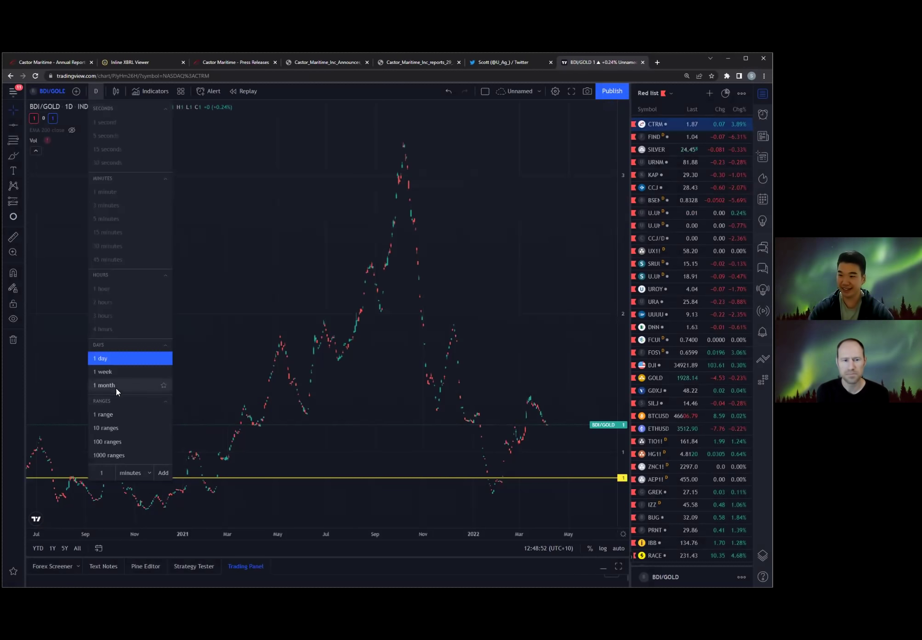
{"action": "left_click", "coordinate": [105, 385]}
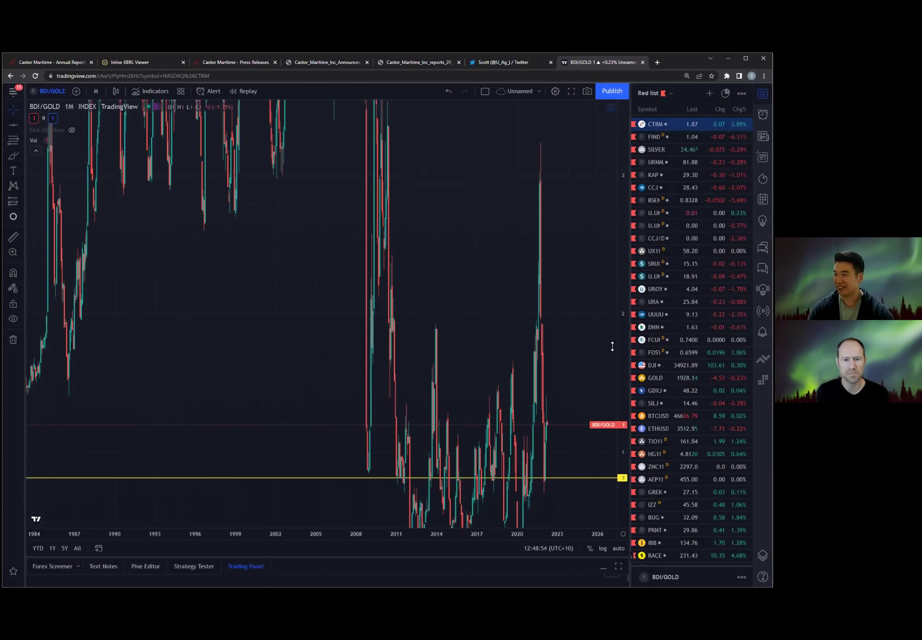
- Examine the long-term history of the BDI/GOLD ratio, comparing its past peaks and recent lows with the yellow horizontal line
{"action": "left_click_drag", "start_coordinate": [470, 226], "coordinate": [421, 373]}
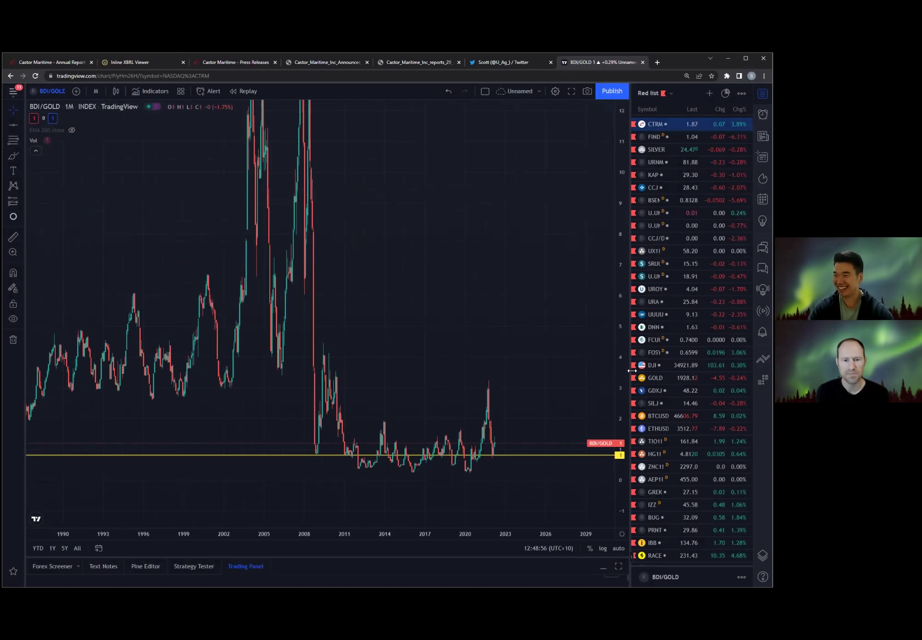
{"action": "scroll", "coordinate": [469, 324], "scroll_direction": "down", "scroll_amount": 3}
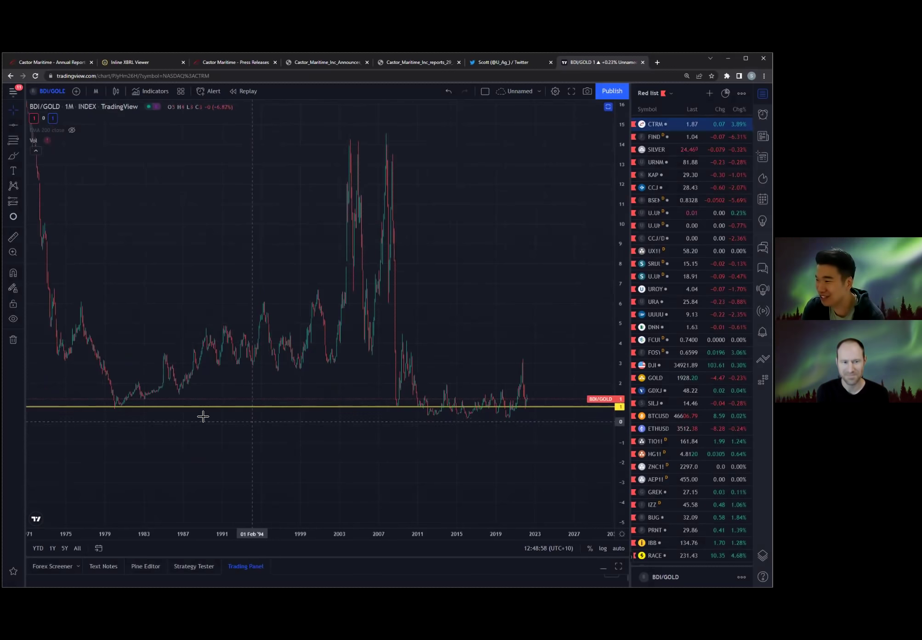
{"action": "scroll", "coordinate": [348, 437], "scroll_direction": "right", "scroll_amount": 1}
{"action": "scroll", "coordinate": [353, 444], "scroll_direction": "up", "scroll_amount": 3}
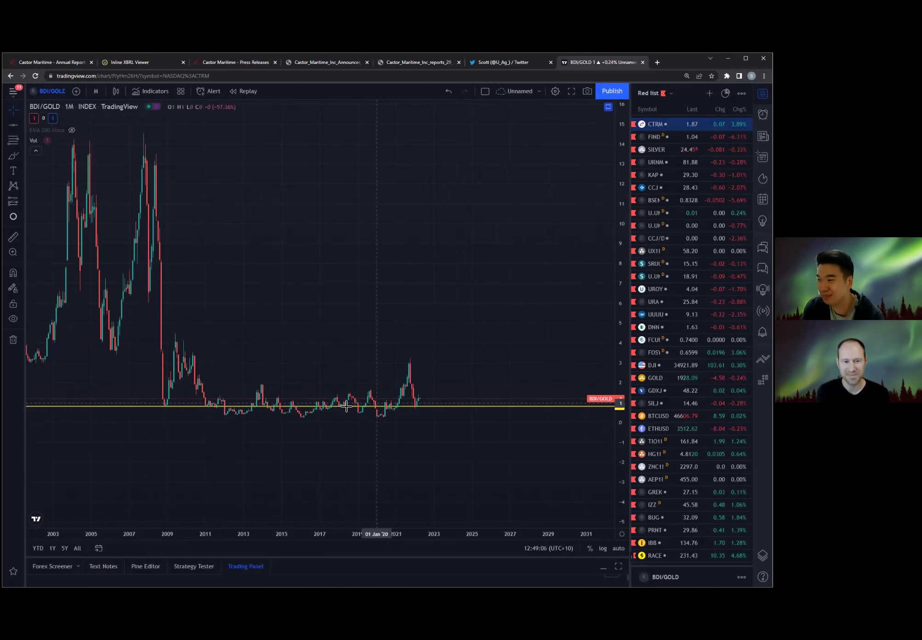
{"action": "left_click_drag", "start_coordinate": [398, 284], "coordinate": [454, 302]}
{"action": "scroll", "coordinate": [454, 302], "scroll_direction": "down", "scroll_amount": 3}
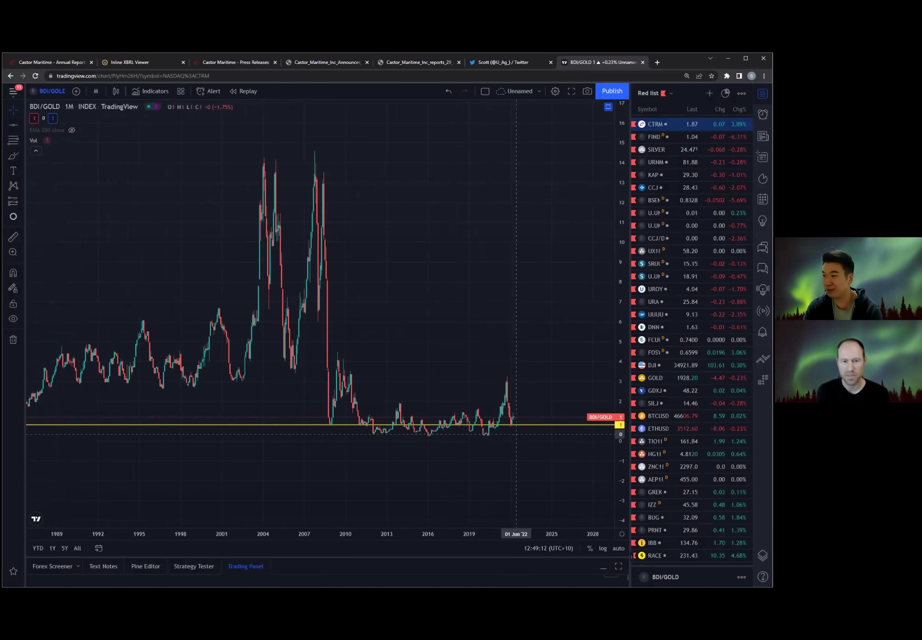
{"action": "left_click_drag", "start_coordinate": [621, 282], "coordinate": [621, 322]}
{"action": "left_click_drag", "start_coordinate": [493, 337], "coordinate": [460, 395]}
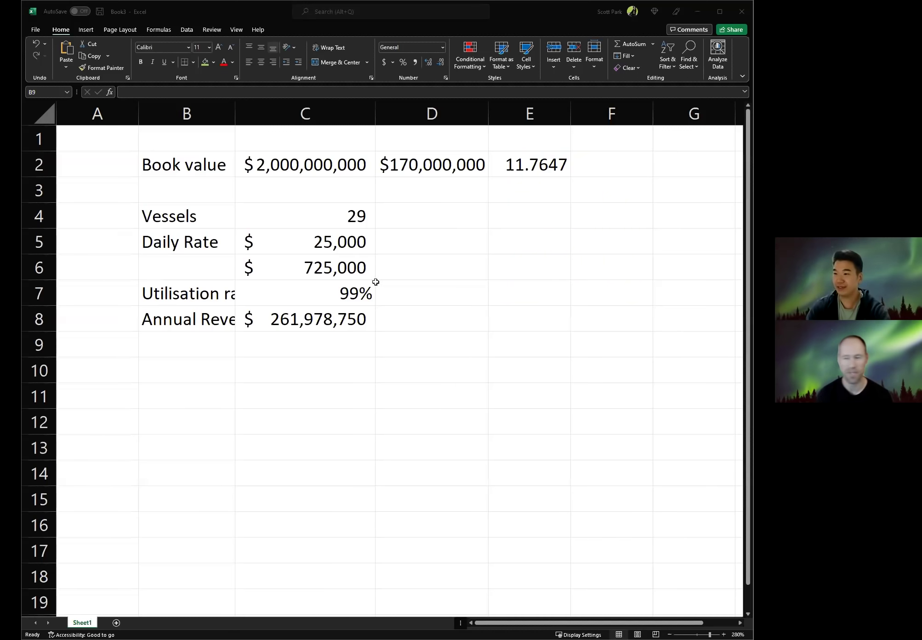
- Multiply the annual revenue by 14 in C9 with the formula =C8*14
{"action": "left_click", "coordinate": [301, 352]}
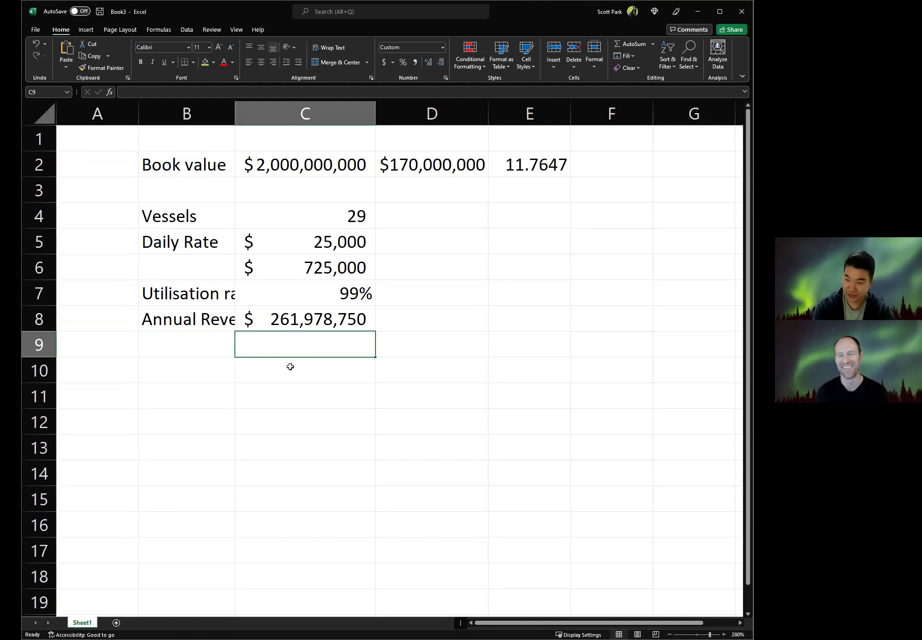
{"action": "type", "text": "="}
{"action": "key", "text": "Up"}
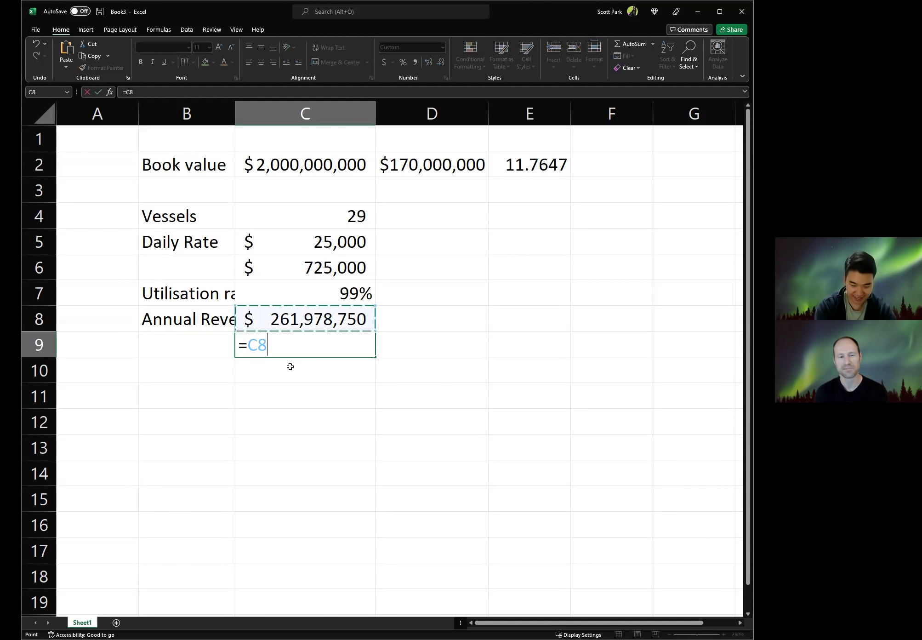
{"action": "type", "text": "*14"}
{"action": "key", "text": "Return"}
- Label B9 Revenue it could be and fit column B's width to its contents
{"action": "key", "text": "Left"}
{"action": "key", "text": "Up"}
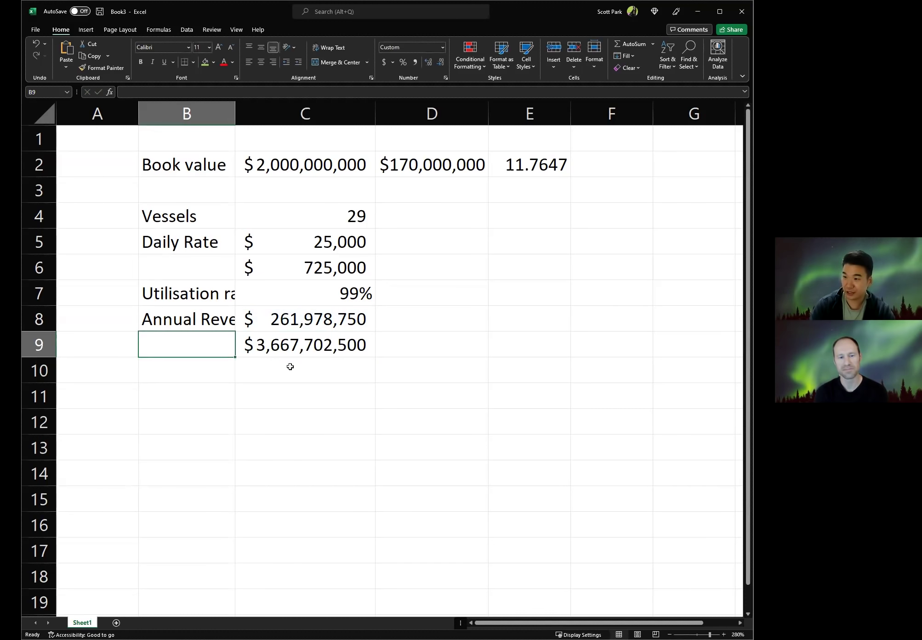
{"action": "type", "text": "Revenue it could be"}
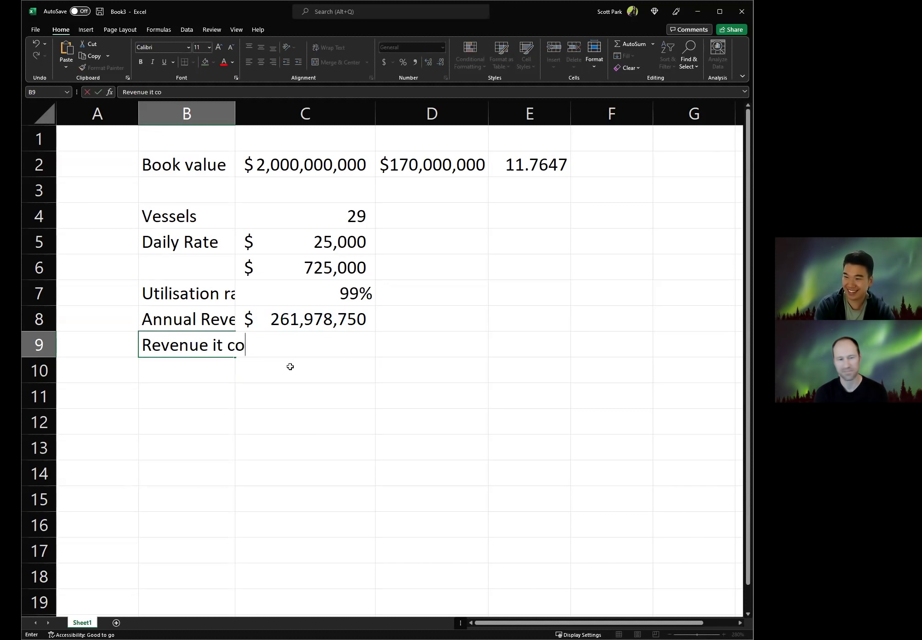
{"action": "key", "text": "Return"}
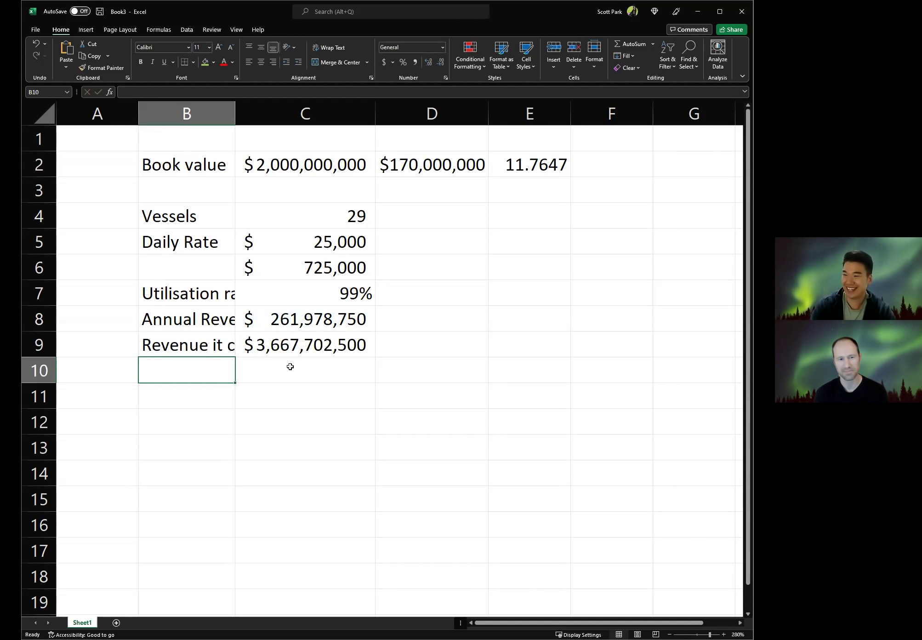
{"action": "left_click", "coordinate": [230, 114]}
{"action": "double_click", "coordinate": [235, 113]}
{"action": "left_click", "coordinate": [432, 345]}
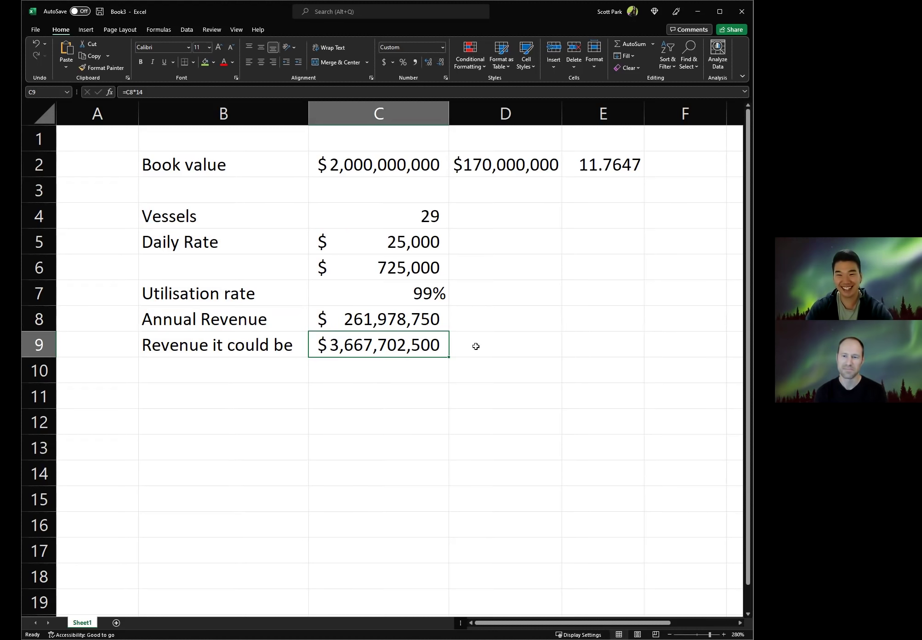
- Calculate half of the potential revenue in C10 with the formula =50%*C9
{"action": "left_click", "coordinate": [303, 369]}
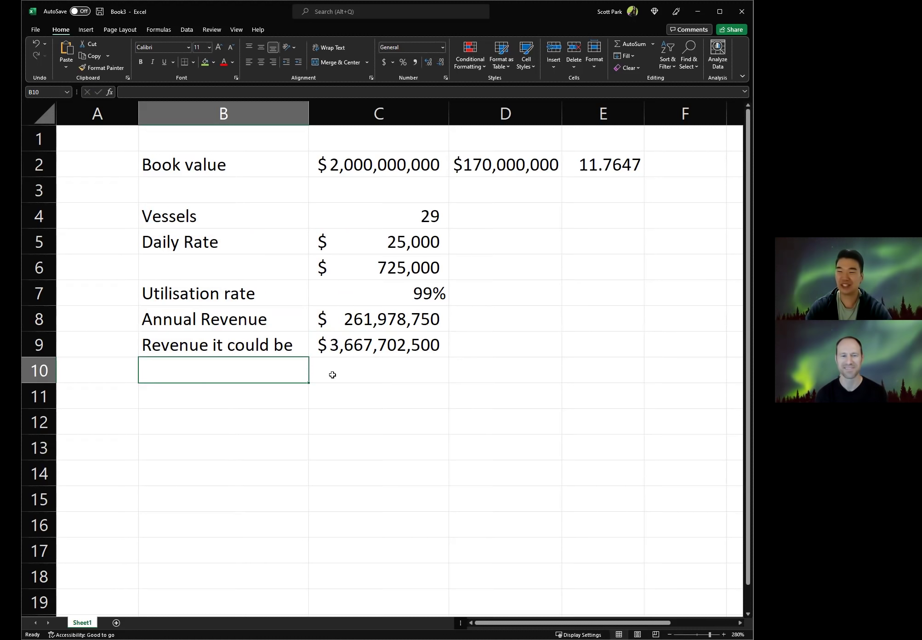
{"action": "left_click", "coordinate": [332, 375]}
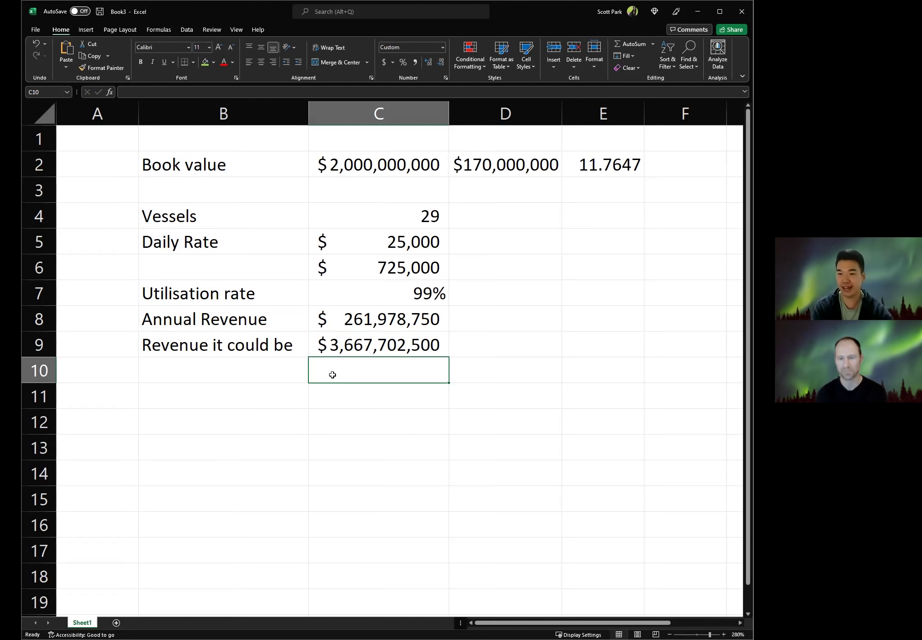
{"action": "type", "text": "=50%"}
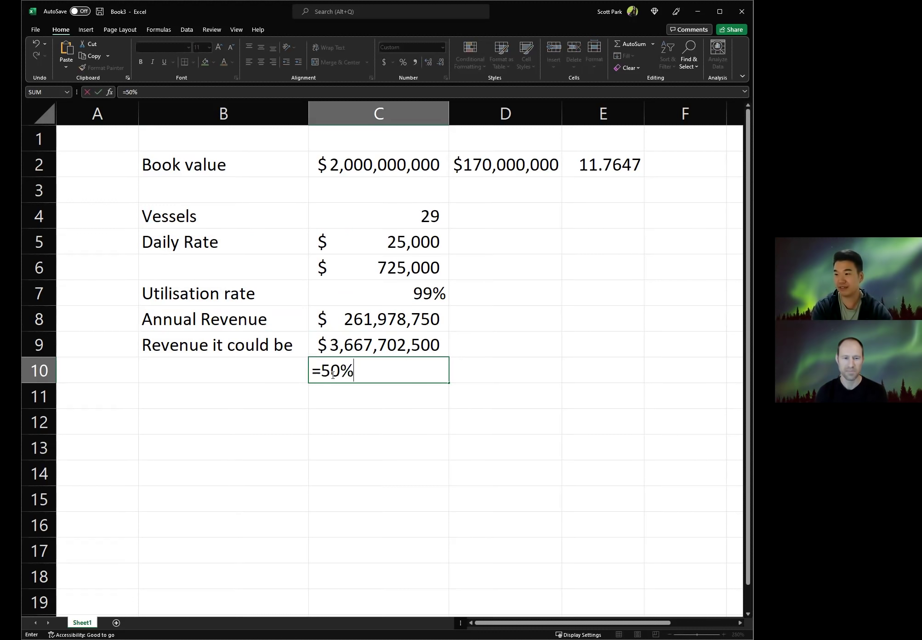
{"action": "key", "text": "Escape"}
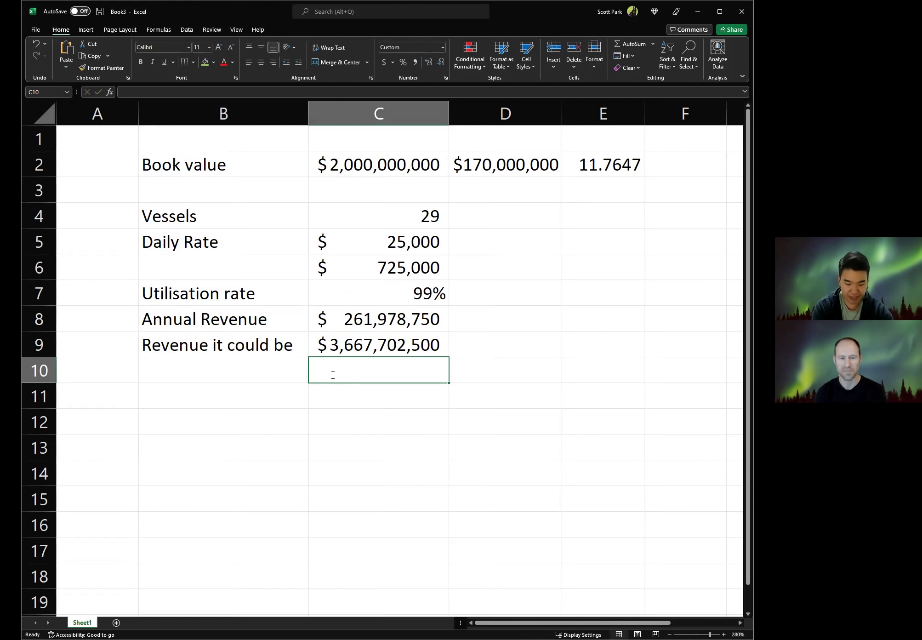
{"action": "type", "text": "=50%*"}
{"action": "key", "text": "Up"}
{"action": "key", "text": "Return"}
{"action": "left_click", "coordinate": [332, 373]}
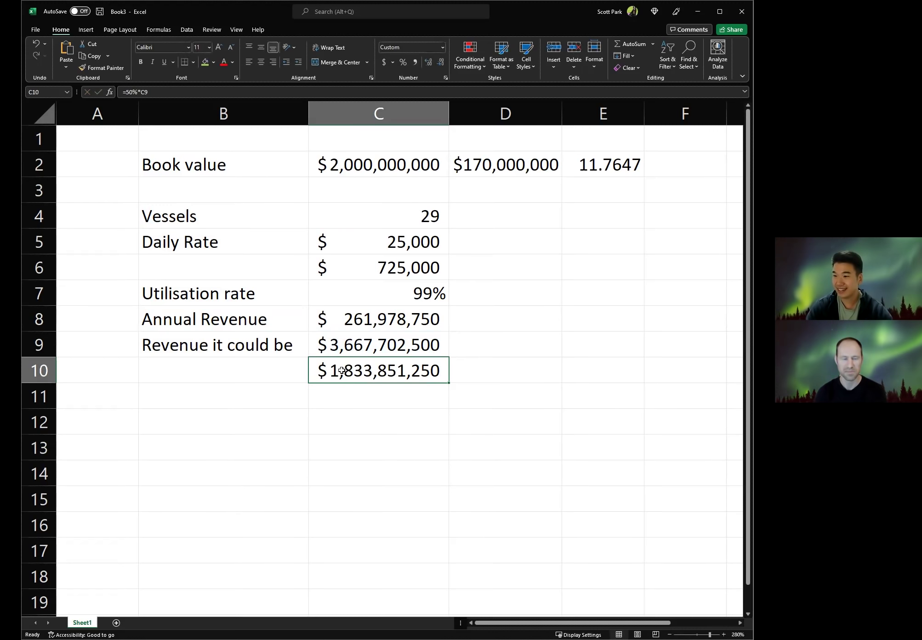
- Label B10 Net profit assuming 50% and fit column B's width to the longer text
{"action": "left_click", "coordinate": [247, 374]}
{"action": "type", "text": "Net profit g"}
{"action": "key", "text": "BackSpace"}
{"action": "type", "text": "assuming 5"}
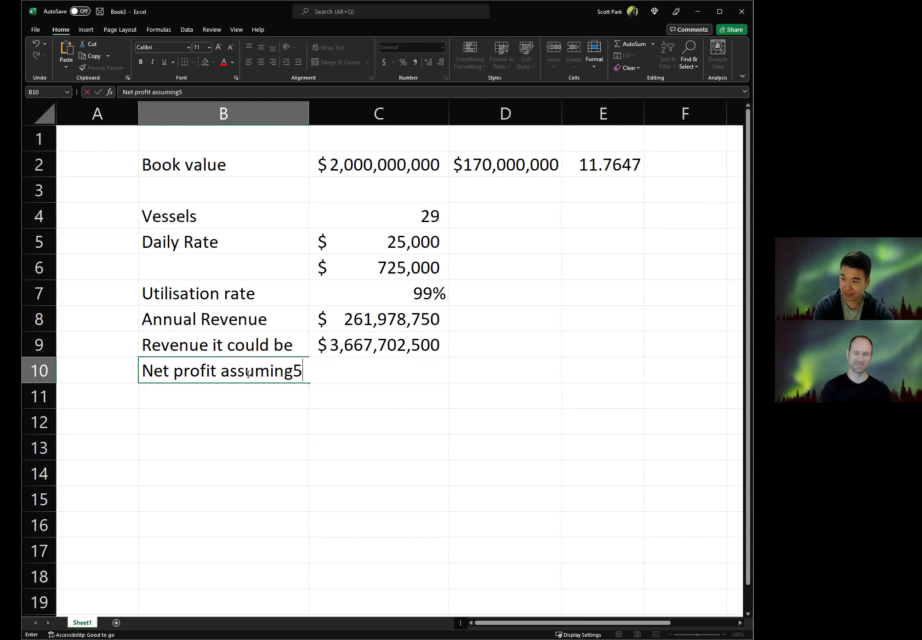
{"action": "key", "text": "BackSpace"}
{"action": "type", "text": "0"}
{"action": "key", "text": "BackSpace"}
{"action": "type", "text": "50%"}
{"action": "key", "text": "Return"}
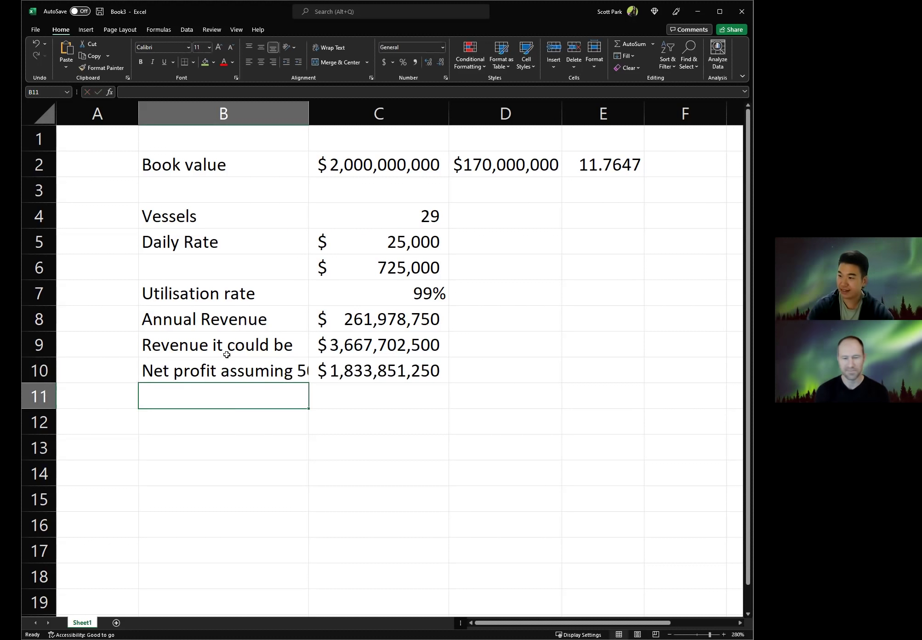
{"action": "double_click", "coordinate": [306, 120]}
{"action": "left_click", "coordinate": [405, 349]}
{"action": "left_click", "coordinate": [430, 370]}
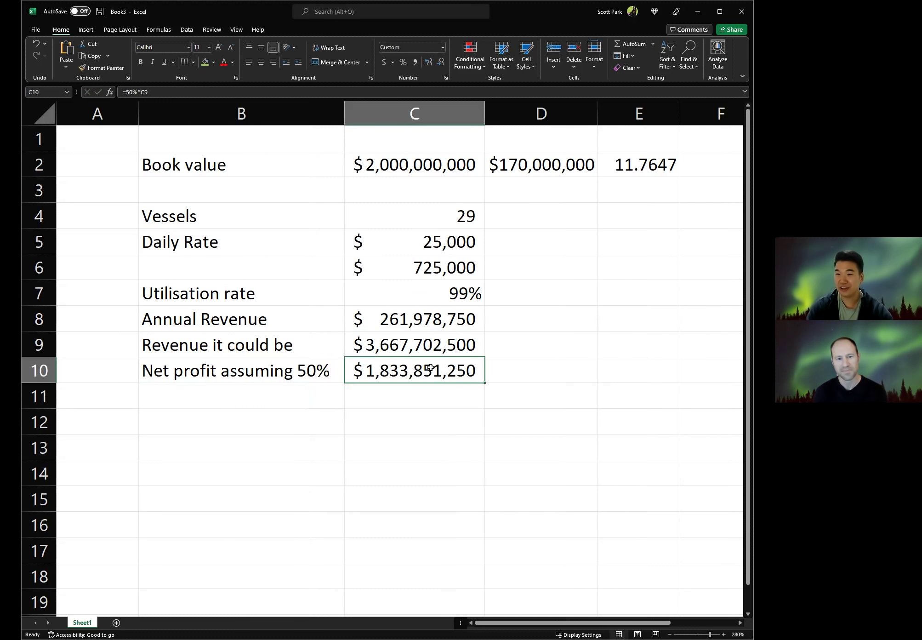
- Label B11 PE Ratio and enter 15 in C11
{"action": "left_click", "coordinate": [433, 391]}
{"action": "left_click", "coordinate": [322, 391]}
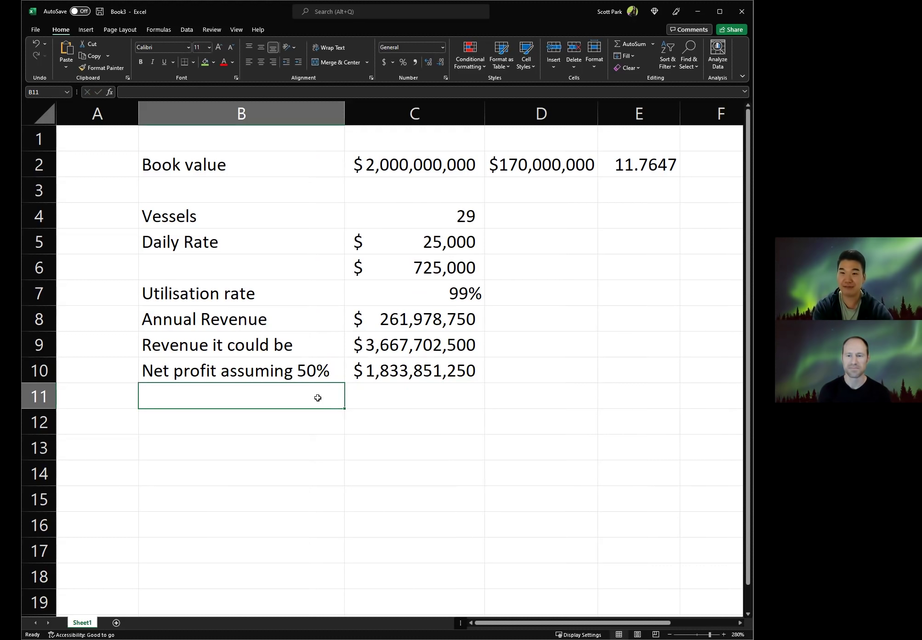
{"action": "type", "text": "PE Ratio g"}
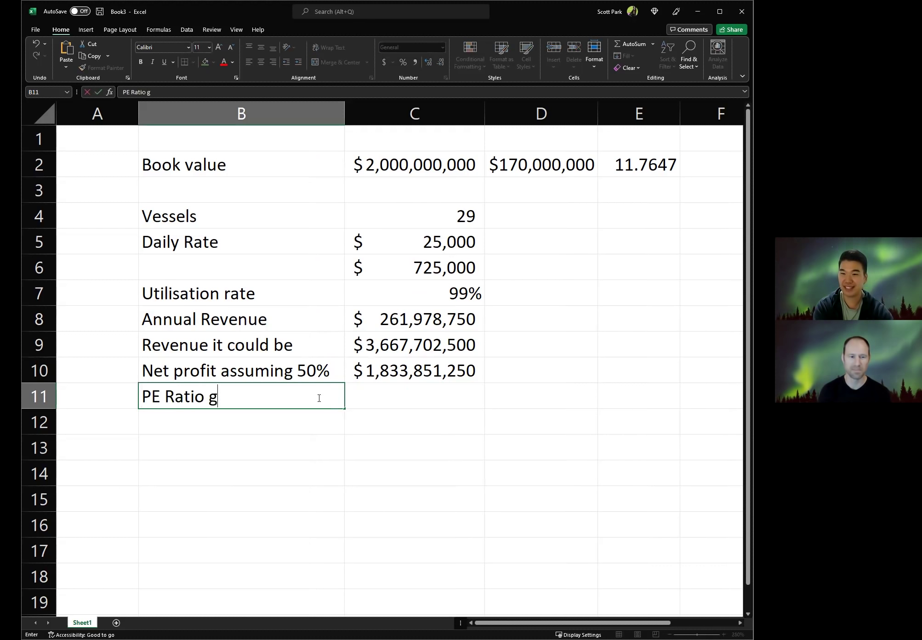
{"action": "key", "text": "BackSpace"}
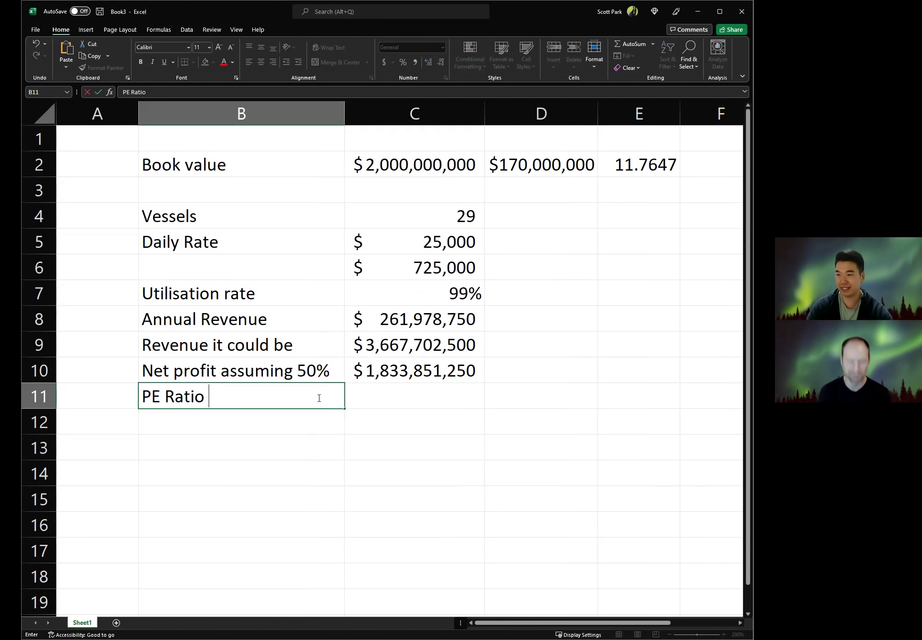
{"action": "key", "text": "Return"}
{"action": "key", "text": "Up"}
{"action": "key", "text": "Right"}
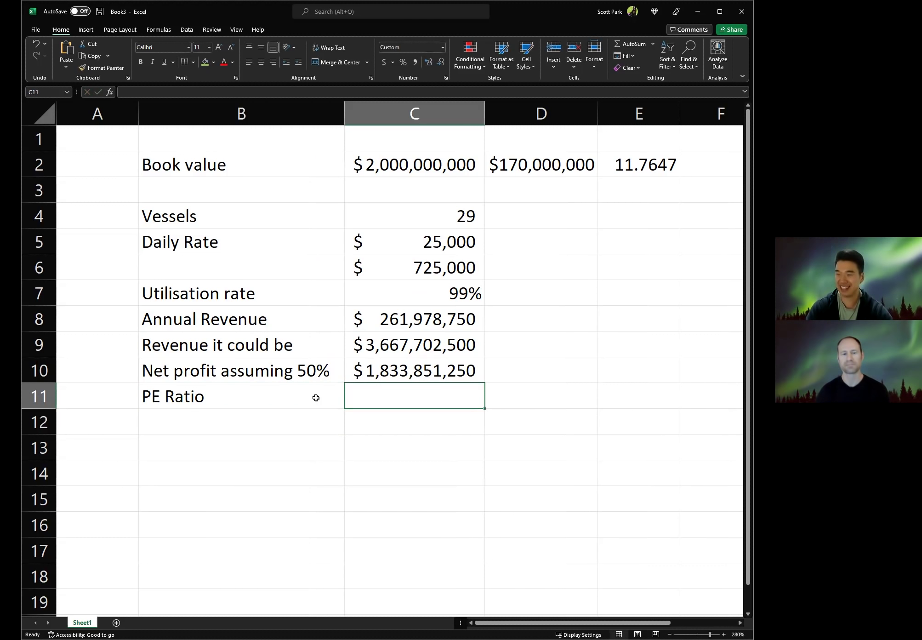
{"action": "type", "text": "15"}
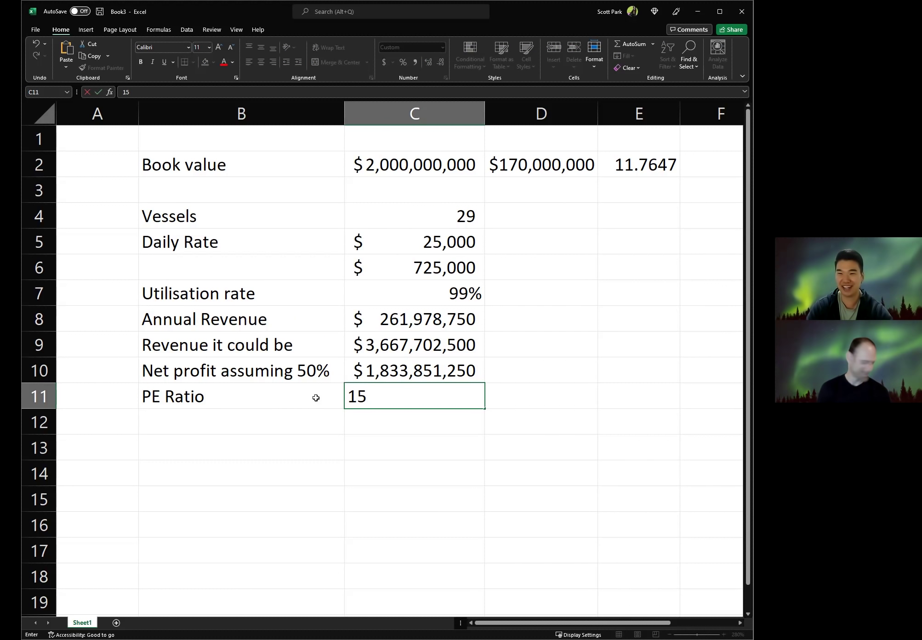
{"action": "key", "text": "Return"}
{"action": "key", "text": "Up"}
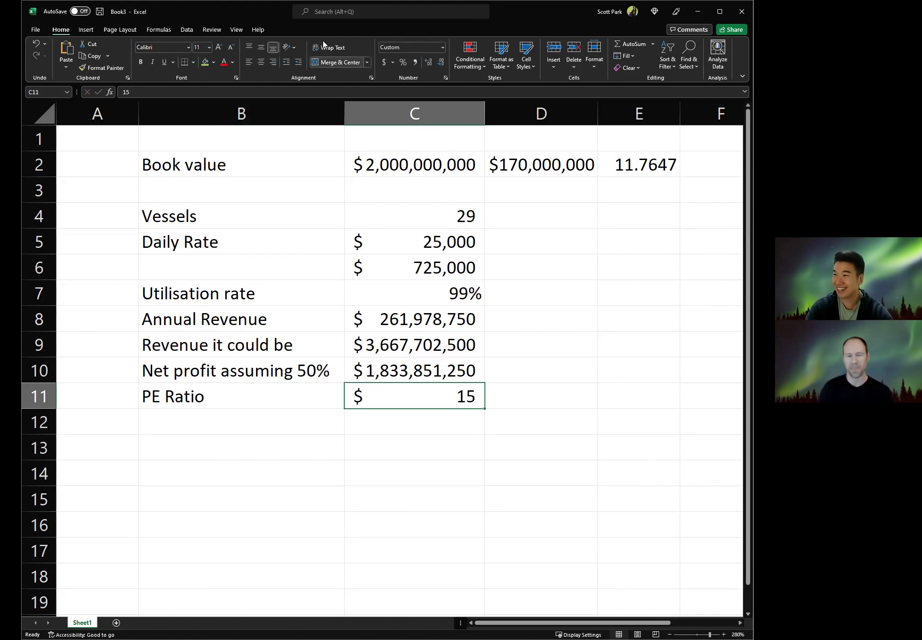
- Format the PE ratio in C11 with comma style and no decimals, removing the currency symbol
{"action": "left_click", "coordinate": [421, 64]}
{"action": "left_click", "coordinate": [441, 62]}
{"action": "left_click", "coordinate": [440, 62]}
- Multiply the net profit by the PE ratio in C12 with the formula =C10*C11
{"action": "left_click", "coordinate": [449, 426]}
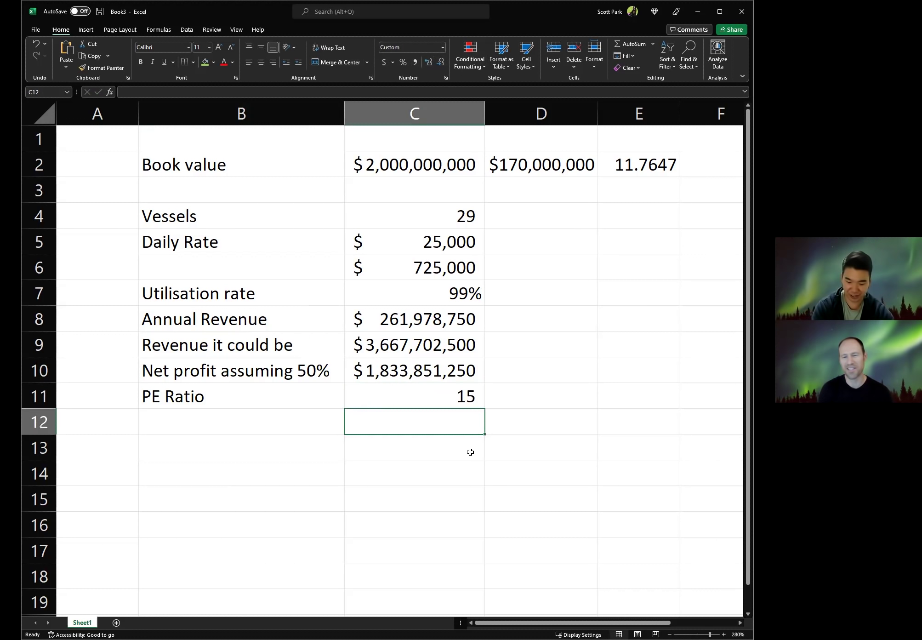
{"action": "type", "text": "=C10*C11"}
{"action": "key", "text": "Return"}
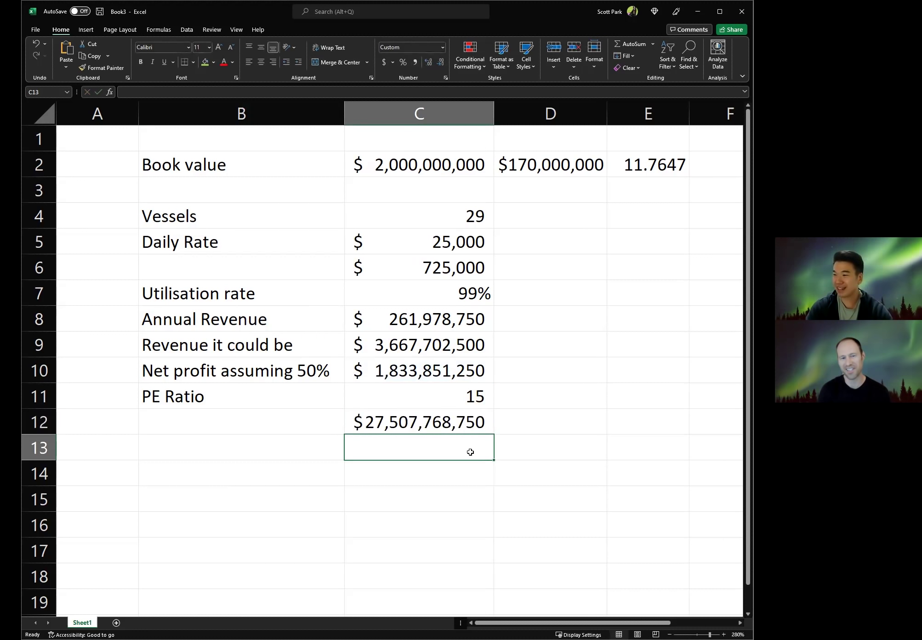
- Copy the $170,000,000 figure from D2 into C13 as a value only
{"action": "left_click", "coordinate": [458, 422]}
{"action": "left_click", "coordinate": [551, 164]}
{"action": "key", "text": "ctrl+c"}
{"action": "left_click", "coordinate": [419, 447]}
{"action": "right_click", "coordinate": [422, 448]}
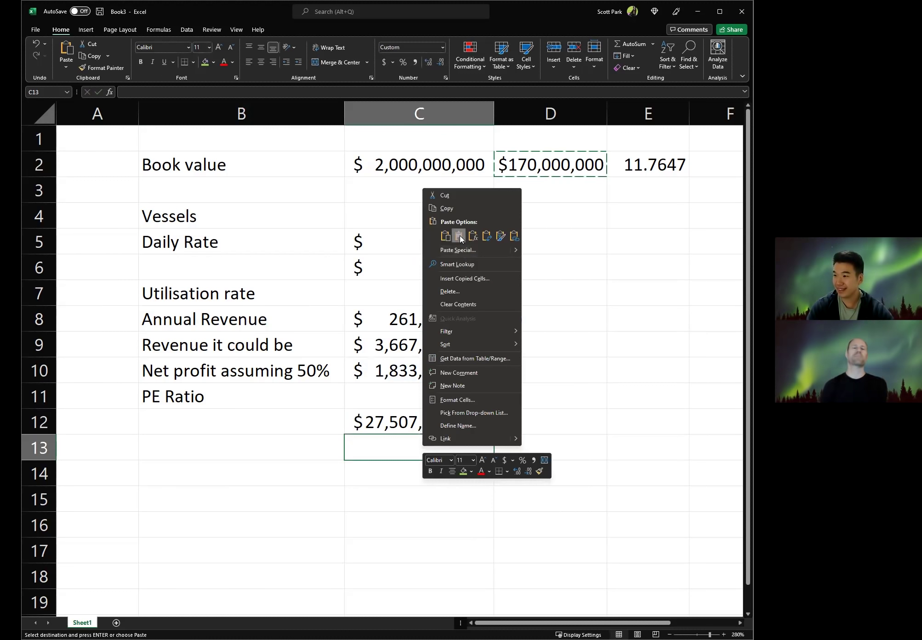
{"action": "left_click", "coordinate": [460, 236]}
- Divide the implied valuation by the $170,000,000 figure in C14 with the formula =C12/C13
{"action": "left_click", "coordinate": [420, 469]}
{"action": "type", "text": "="}
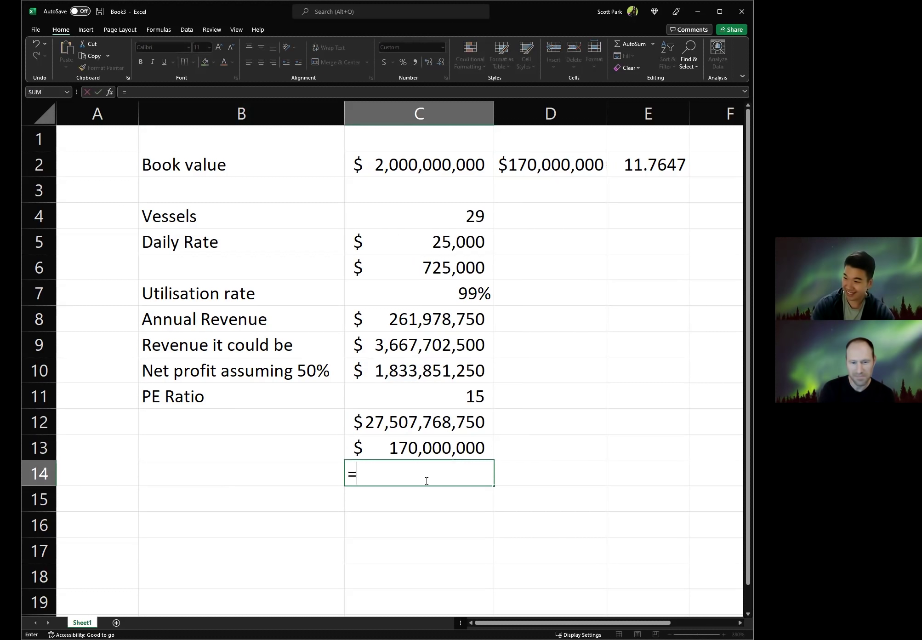
{"action": "key", "text": "Up"}
{"action": "key", "text": "Up"}
{"action": "type", "text": "/"}
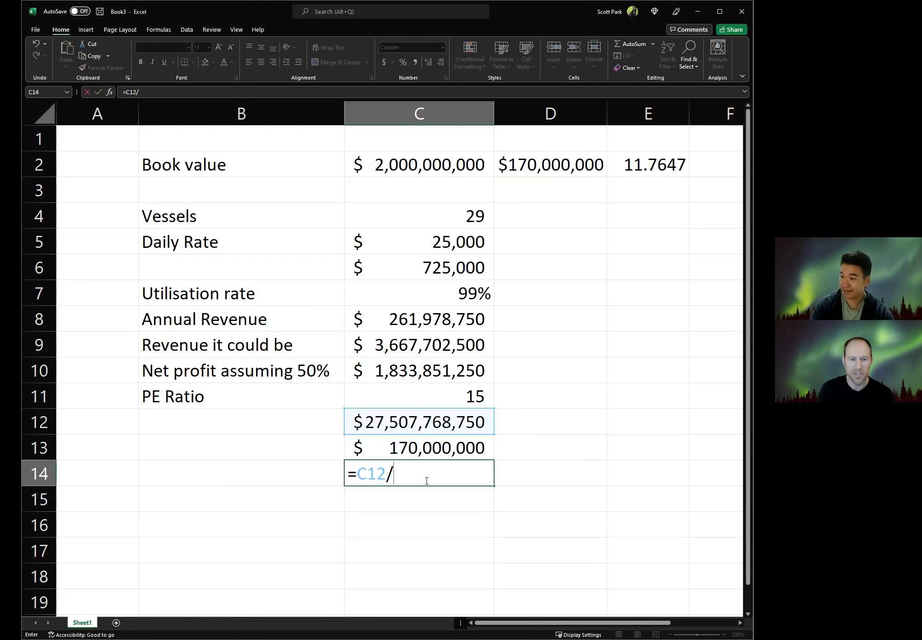
{"action": "key", "text": "Up"}
{"action": "key", "text": "Return"}
{"action": "left_click", "coordinate": [426, 480]}
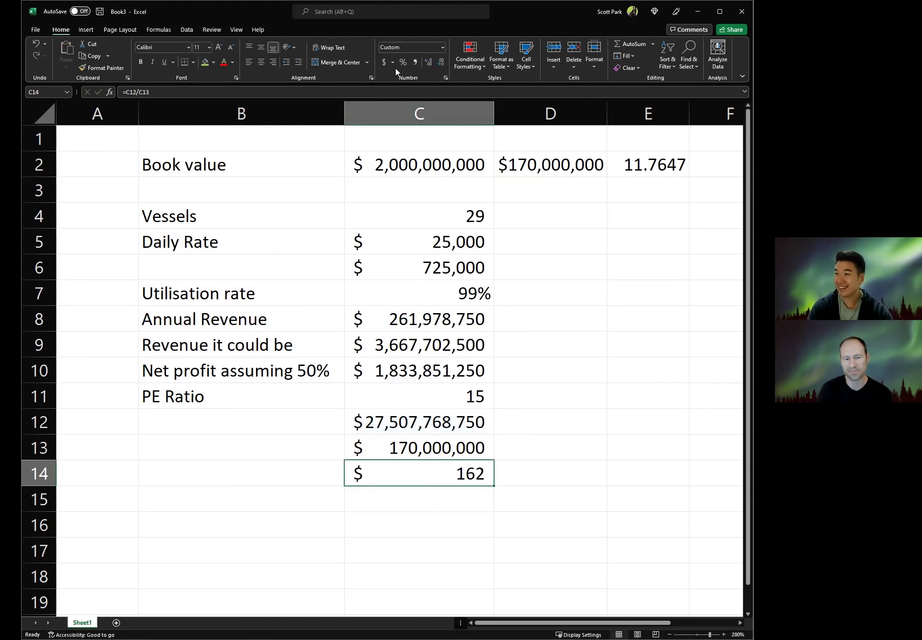
- Format the ratio in C14 with comma style and label it "Potential return" in B14
{"action": "left_click", "coordinate": [416, 62]}
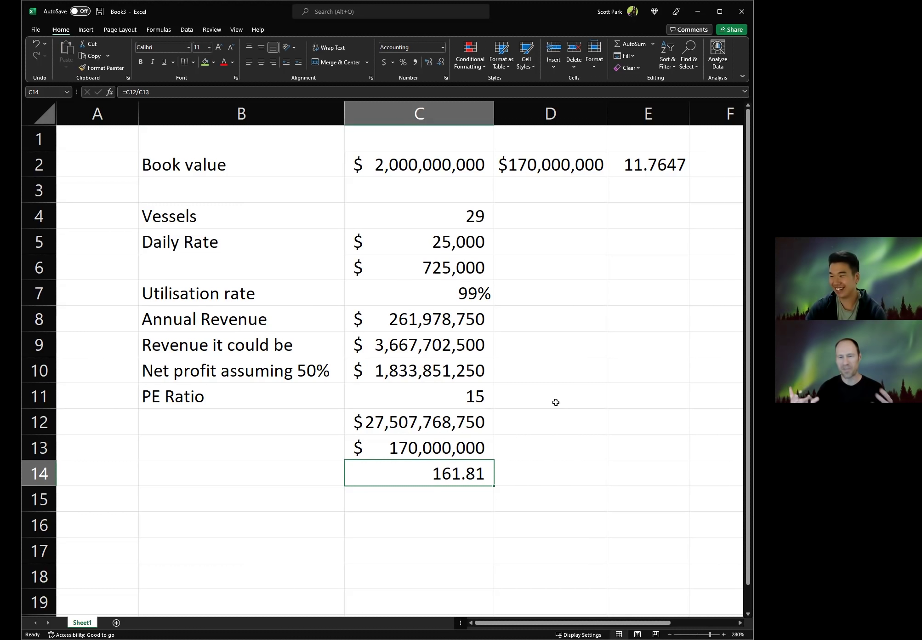
{"action": "left_click", "coordinate": [328, 464]}
{"action": "type", "text": "Potential retru"}
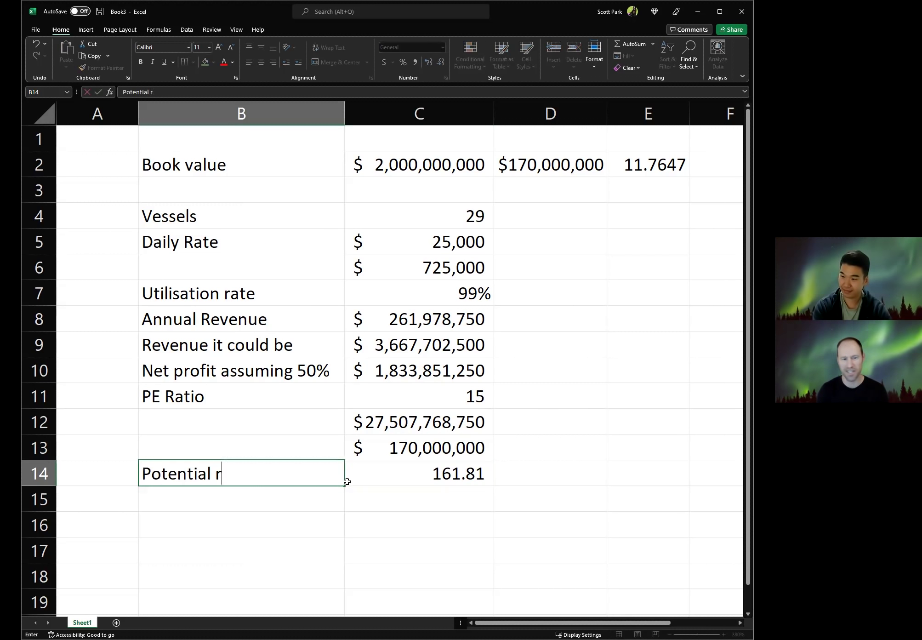
{"action": "key", "text": "BackSpace"}
{"action": "key", "text": "BackSpace"}
{"action": "type", "text": "ur"}
{"action": "key", "text": "BackSpace"}
{"action": "key", "text": "BackSpace"}
{"action": "type", "text": "rn"}
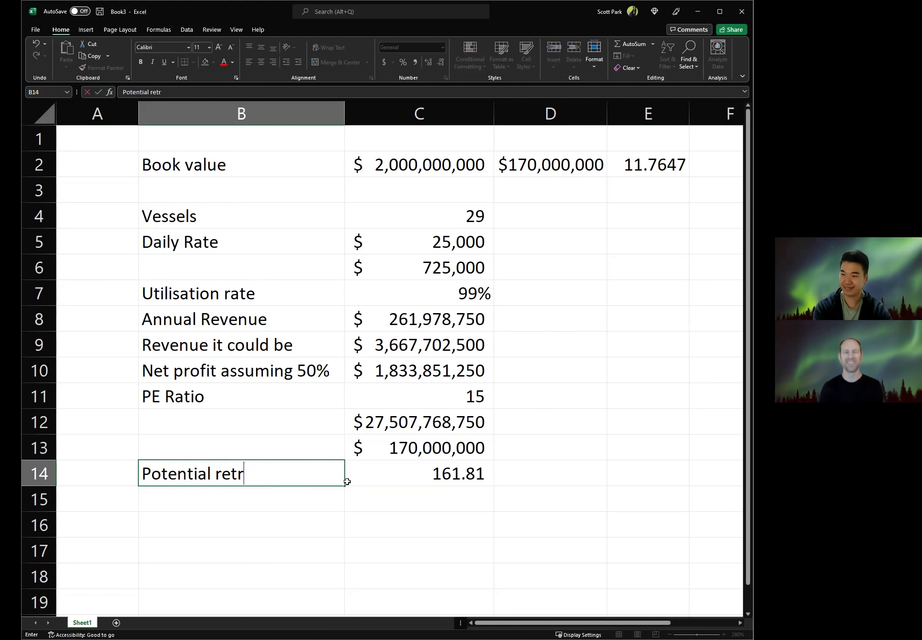
{"action": "key", "text": "BackSpace"}
{"action": "key", "text": "BackSpace"}
{"action": "type", "text": "urn"}
{"action": "key", "text": "Return"}
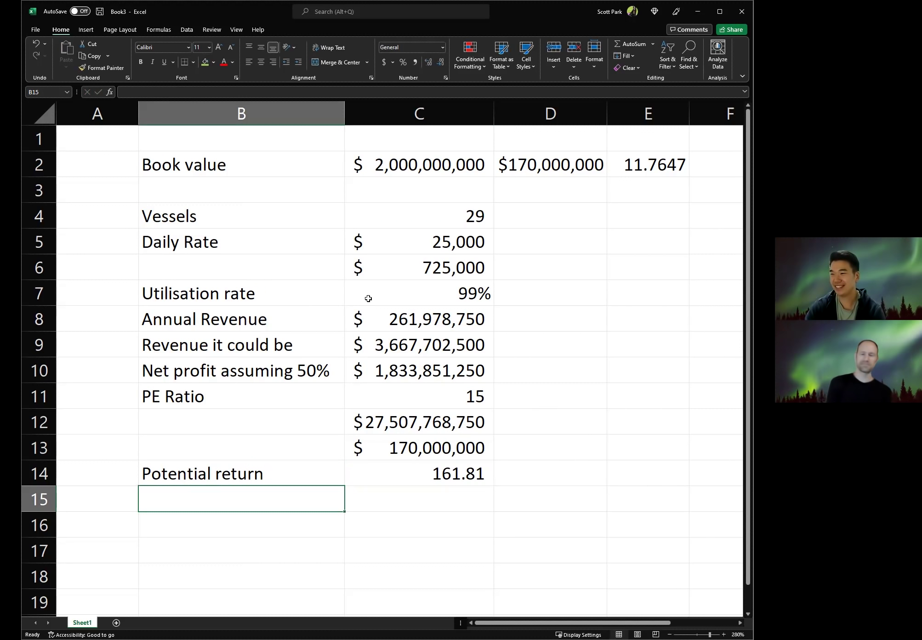
- Review the vessel count, the comparison figure in D2, the revenue estimates and the potential return in C14
{"action": "left_click", "coordinate": [427, 217]}
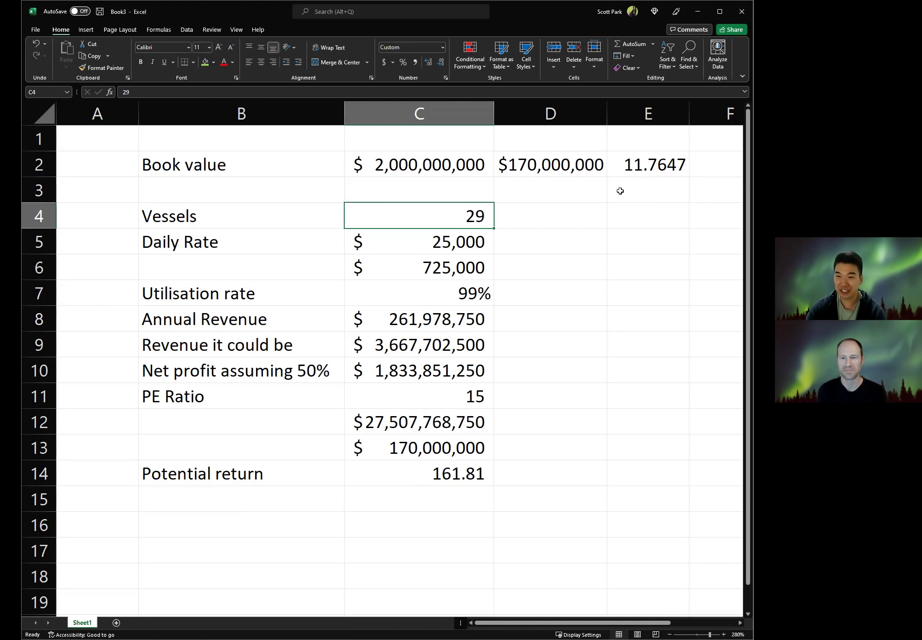
{"action": "left_click", "coordinate": [574, 161]}
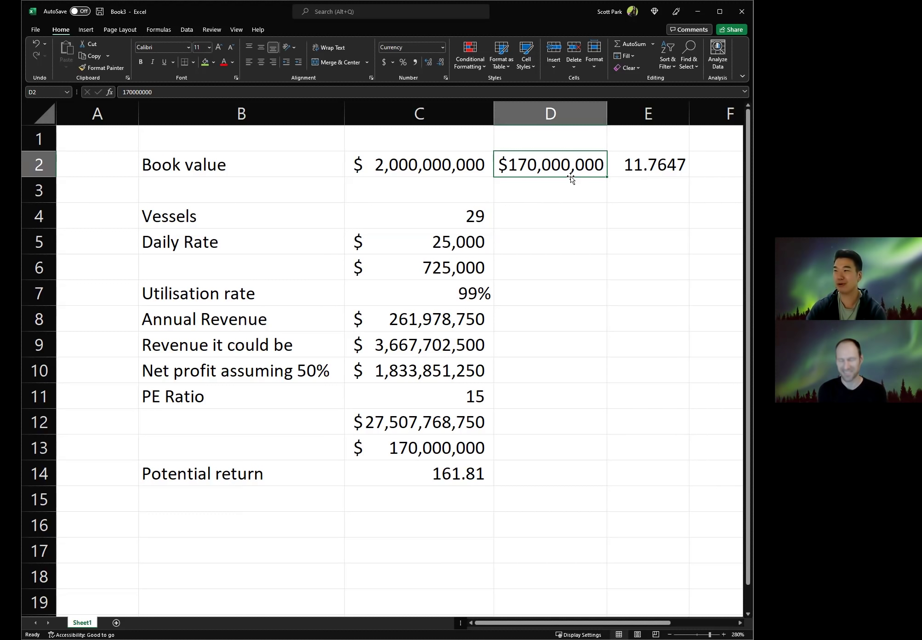
{"action": "left_click", "coordinate": [535, 211]}
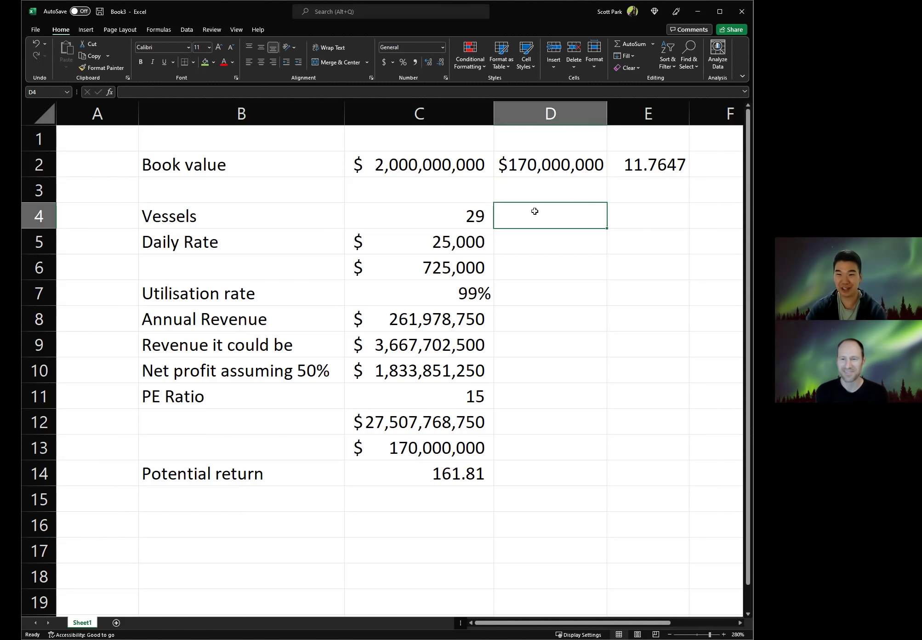
{"action": "left_click", "coordinate": [469, 216]}
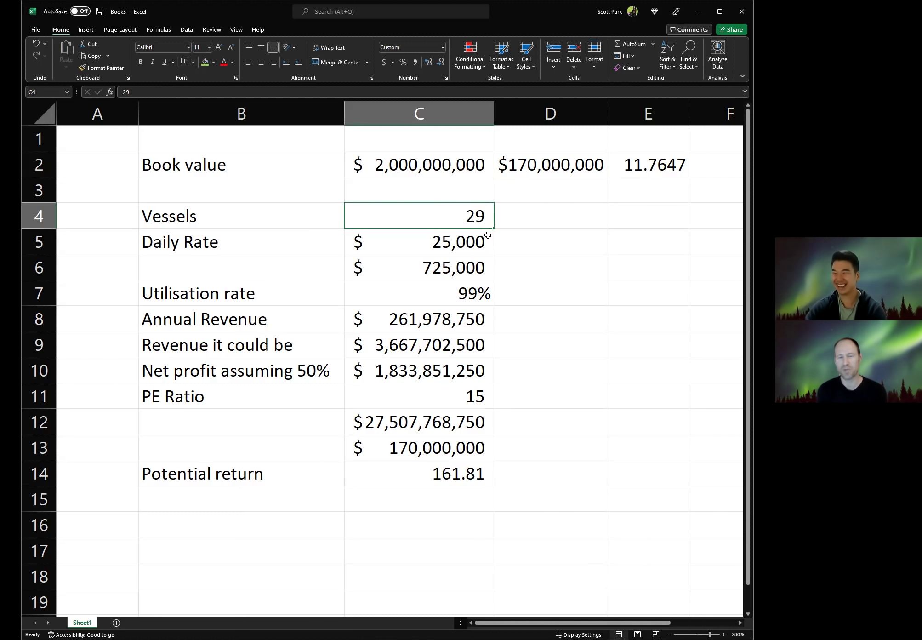
{"action": "left_click", "coordinate": [526, 468]}
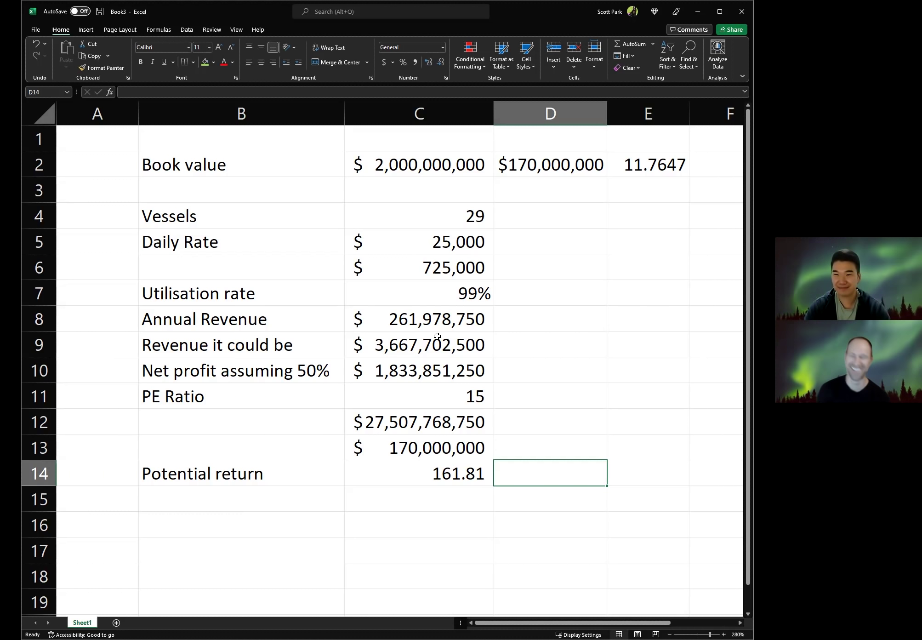
{"action": "left_click", "coordinate": [410, 276]}
{"action": "left_click", "coordinate": [443, 335]}
{"action": "left_click", "coordinate": [442, 467]}
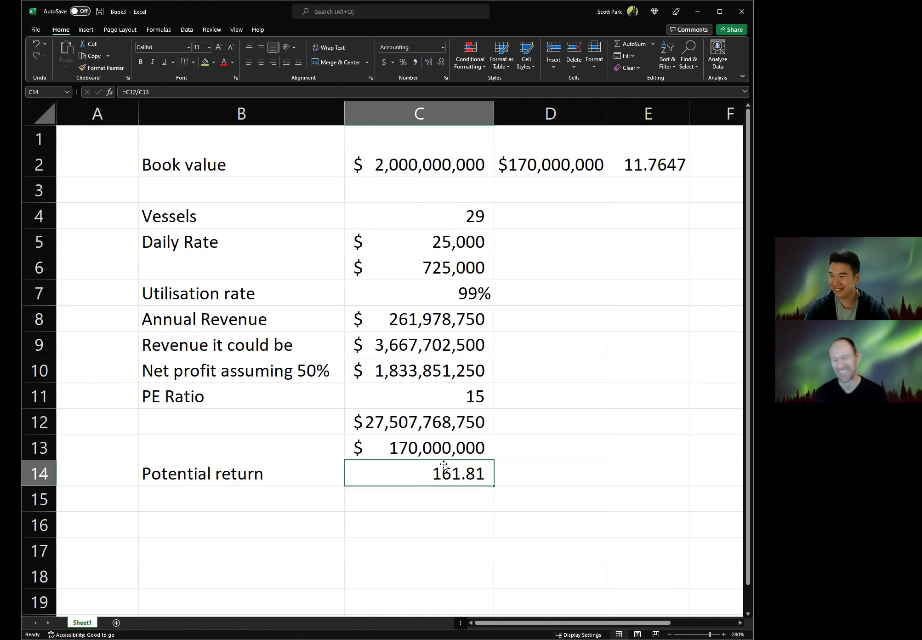